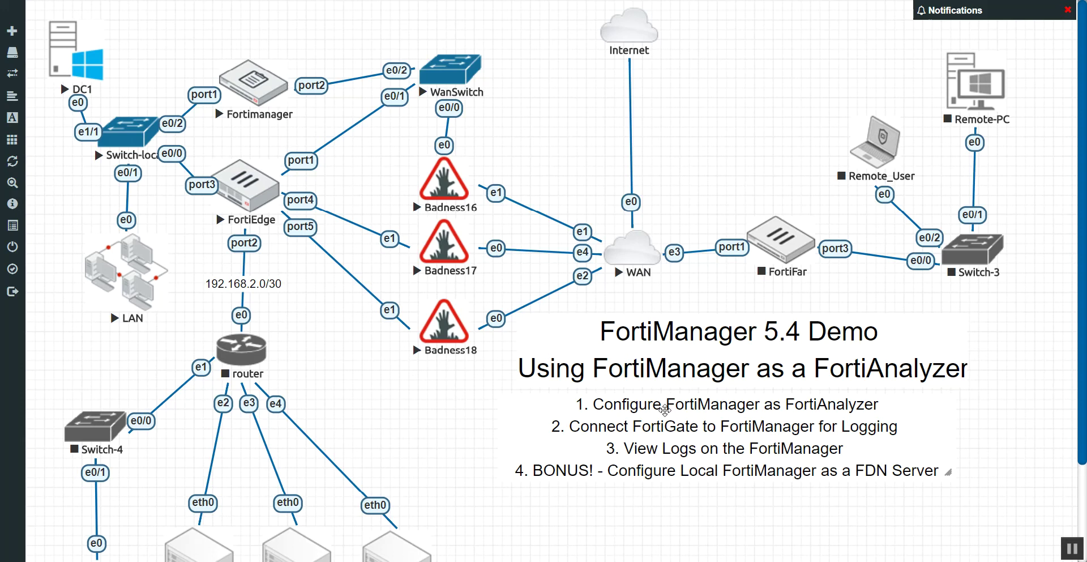
On DC1, browse Internet Explorer to 192.168.1.10 and continue past the certificate warning.
left_click(76, 54)
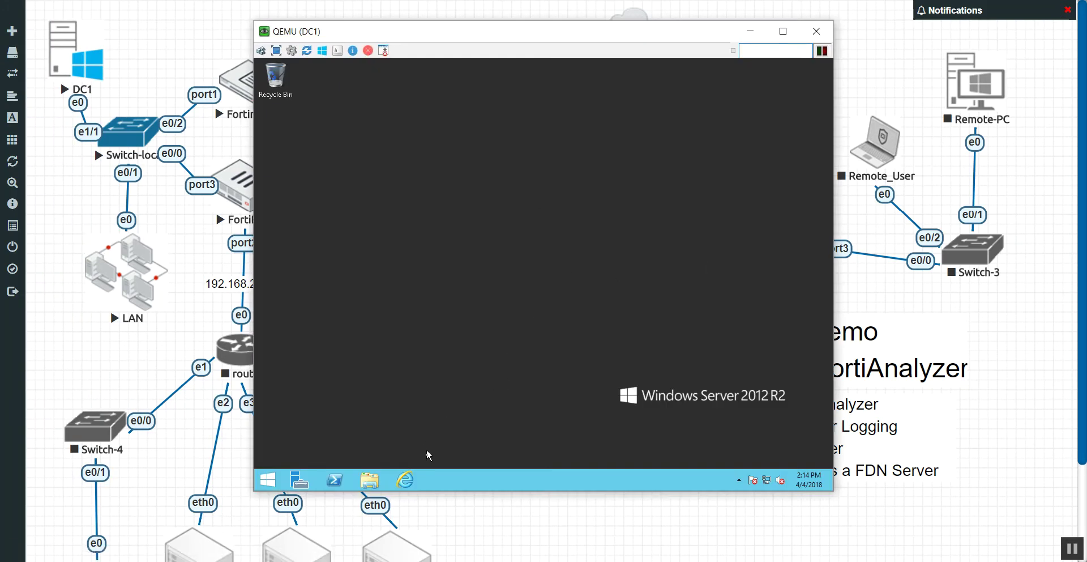
left_click(412, 482)
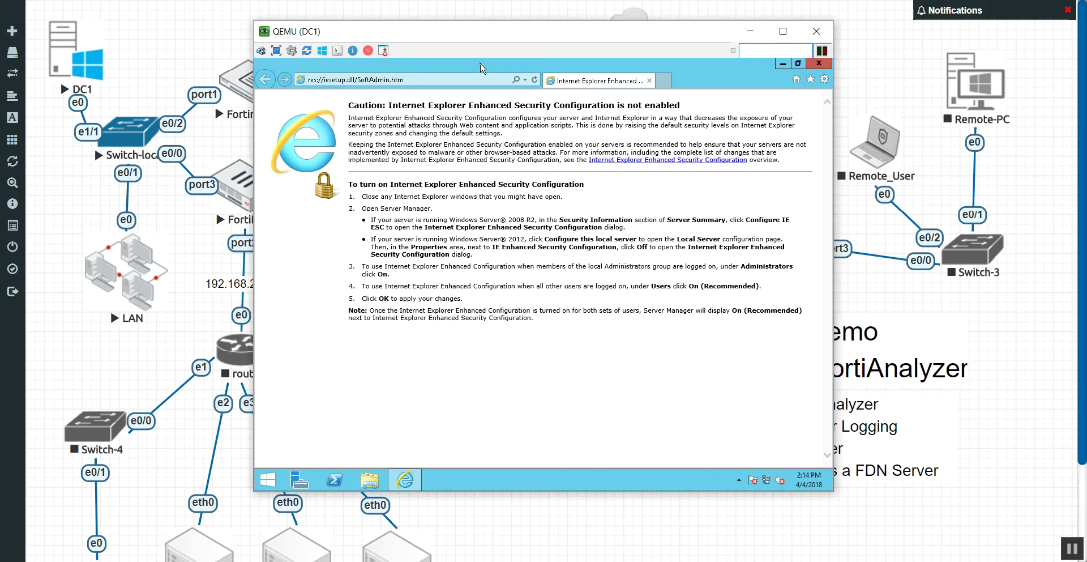
left_click(473, 78)
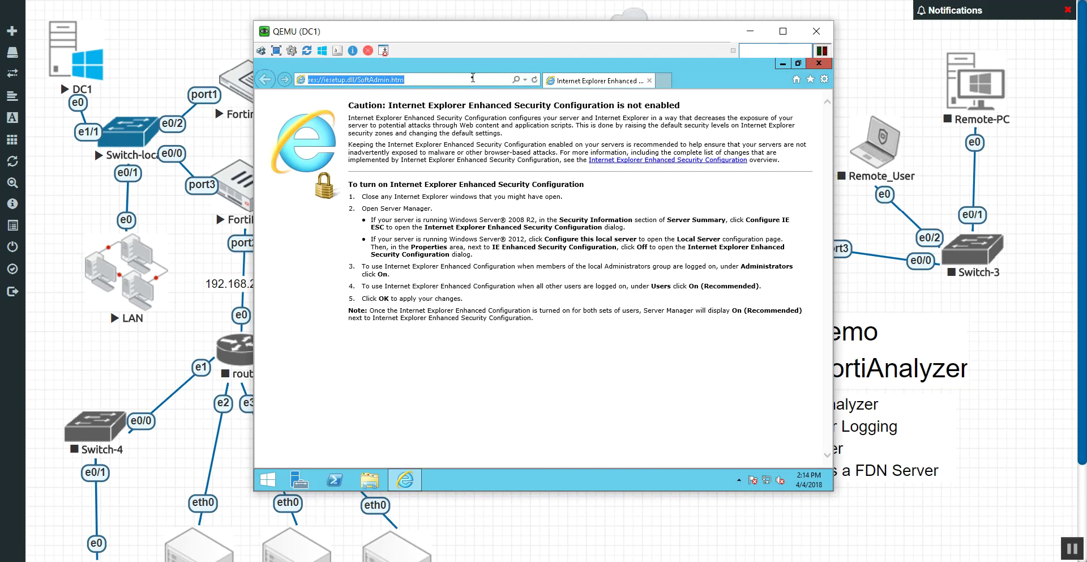
left_click(473, 78)
type("92")
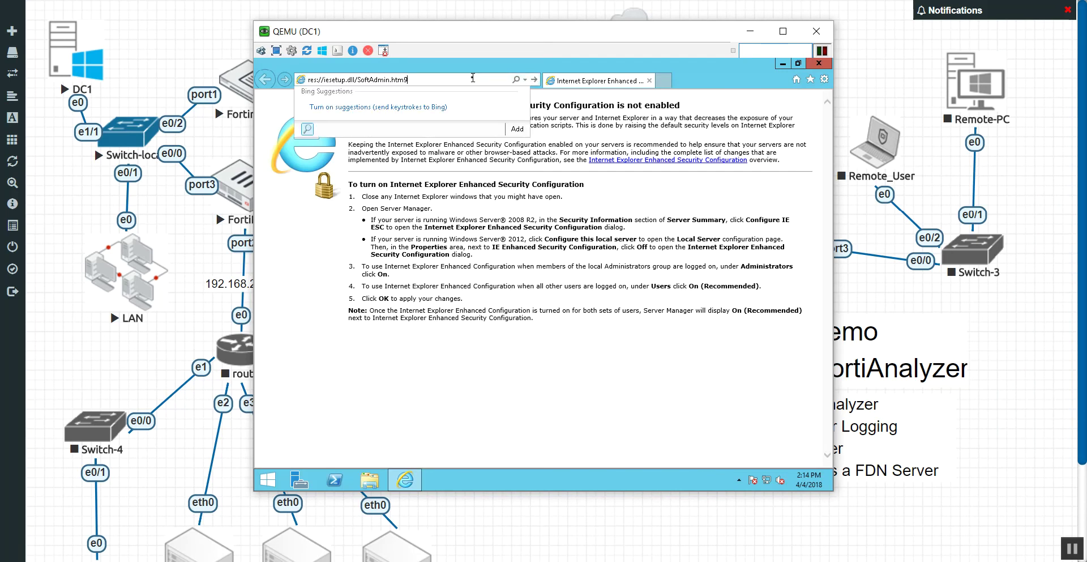
key("BackSpace")
key("BackSpace")
key("BackSpace")
key("BackSpace")
key("BackSpace")
key("BackSpace")
key("BackSpace")
key("BackSpace")
key("BackSpace")
key("BackSpace")
key("BackSpace")
key("BackSpace")
key("BackSpace")
key("BackSpace")
key("BackSpace")
key("BackSpace")
key("BackSpace")
key("BackSpace")
key("BackSpace")
key("BackSpace")
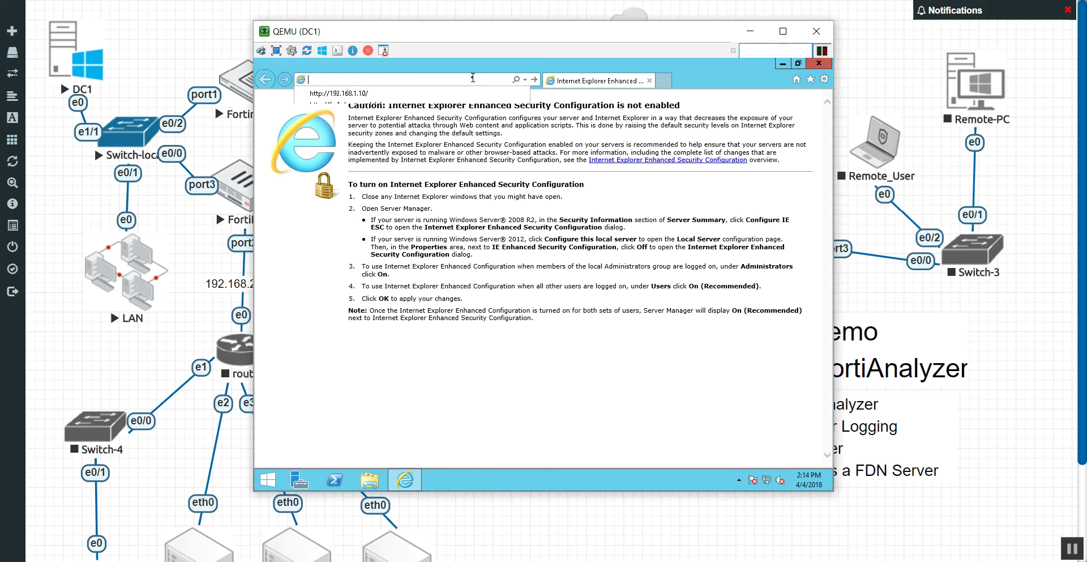
type("192.16")
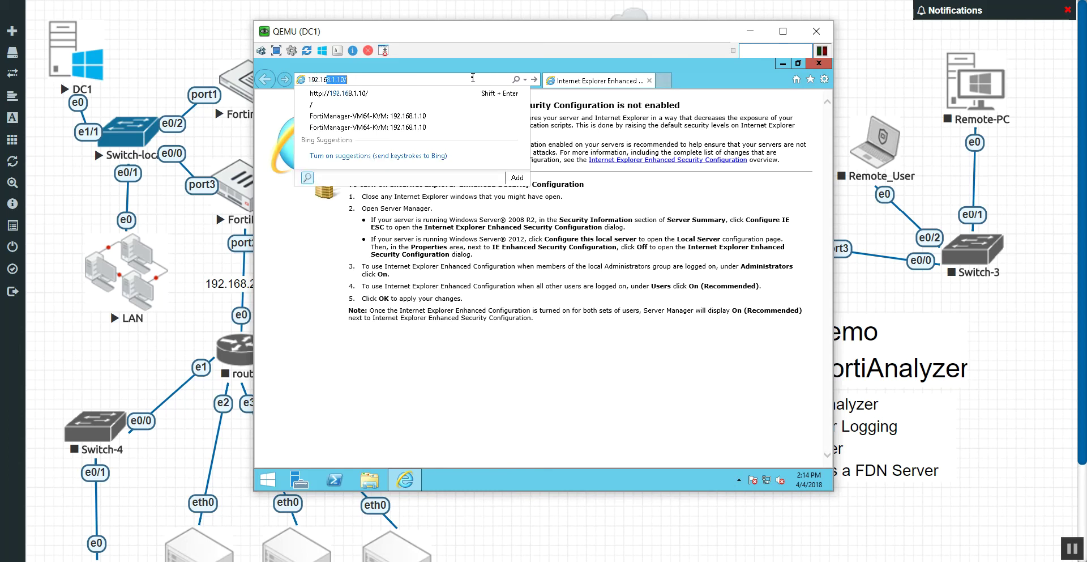
type("8.1.10")
key("Return")
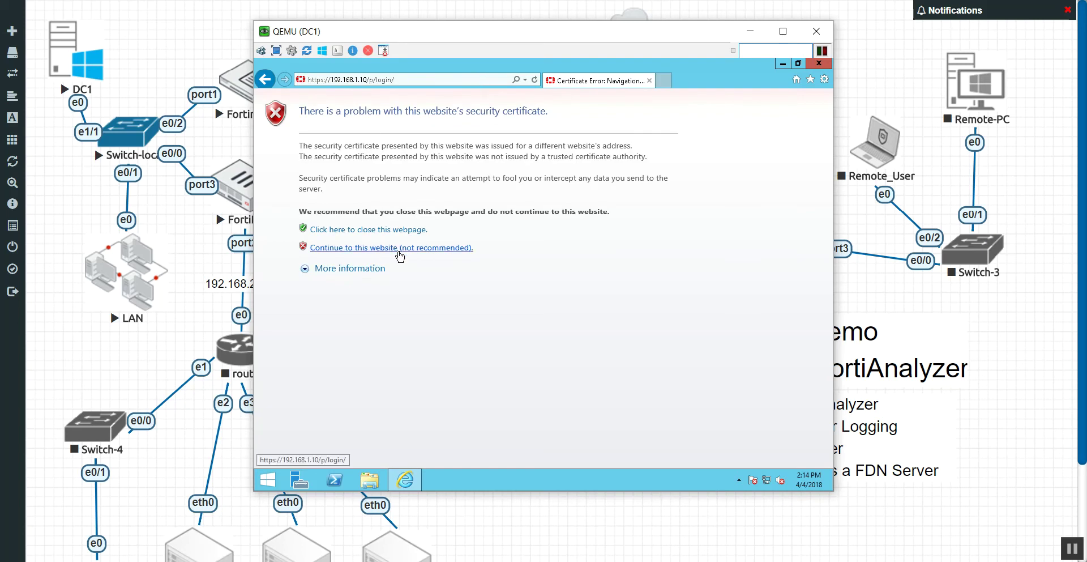
left_click(399, 252)
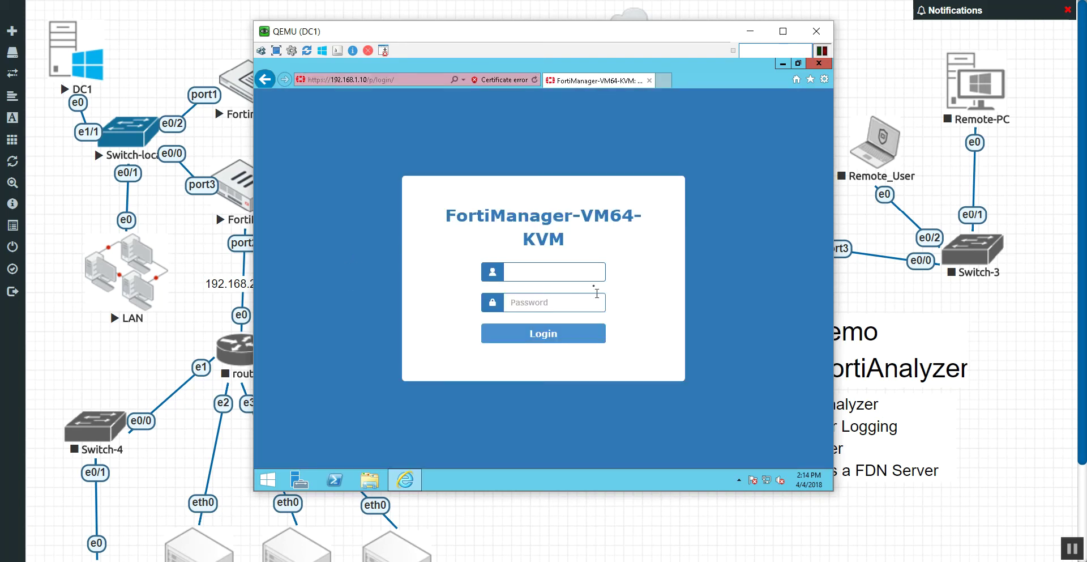
Log in to FortiManager with the admin username.
left_click(567, 274)
type("admin")
key("Return")
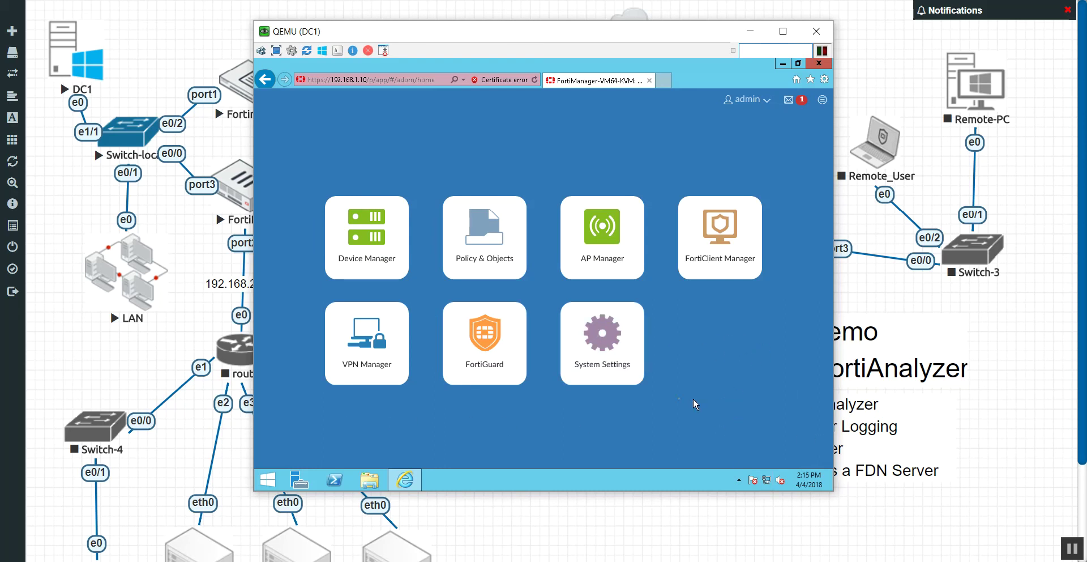
Open System Settings and scroll the dashboard to the still-off FortiAnalyzer Features toggle.
left_click(613, 356)
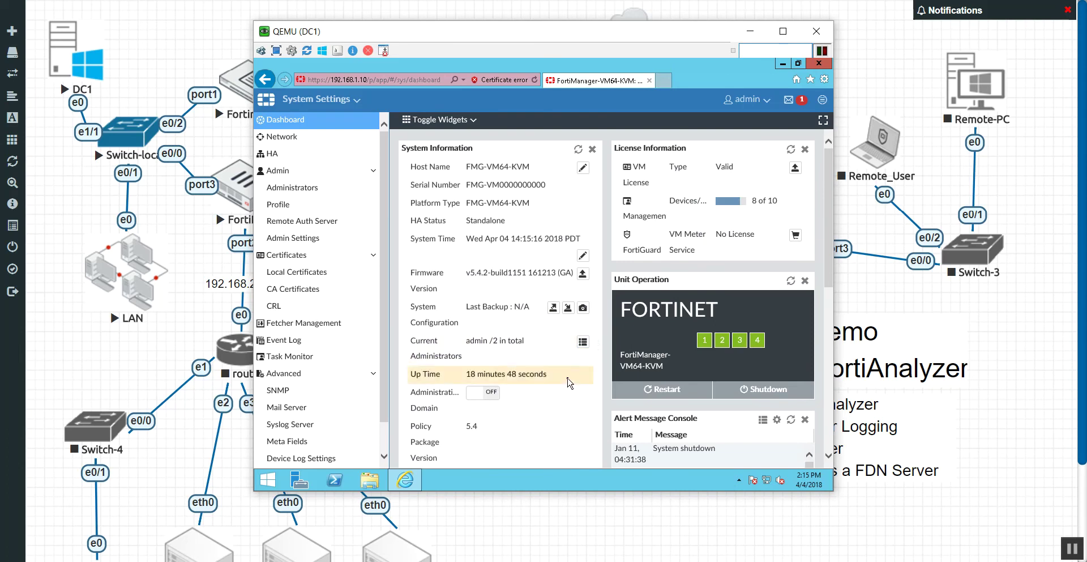
scroll(570, 383, "down", 2)
scroll(569, 384, "down", 1)
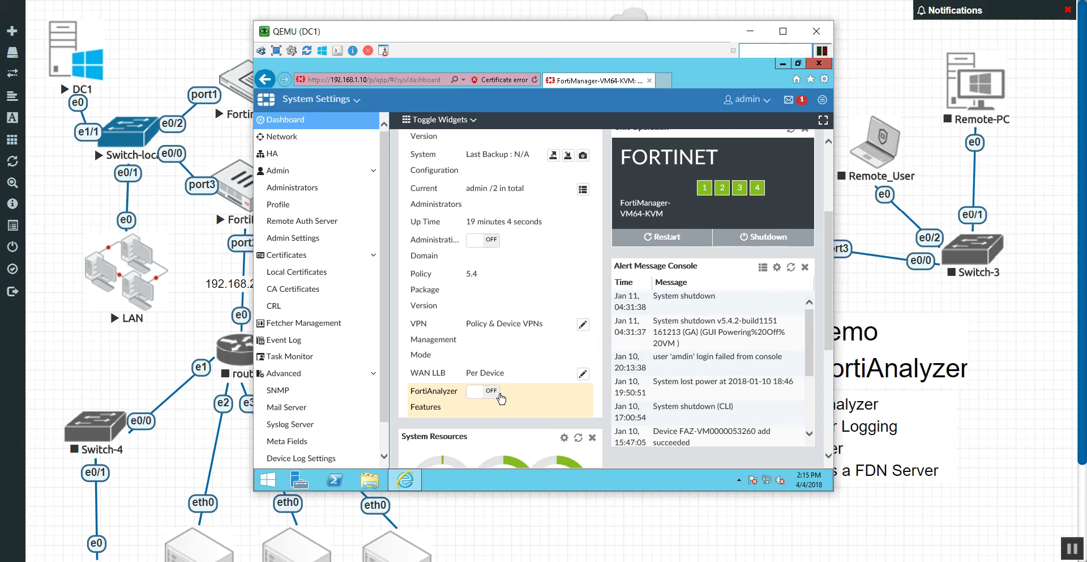
scroll(501, 398, "down", 3)
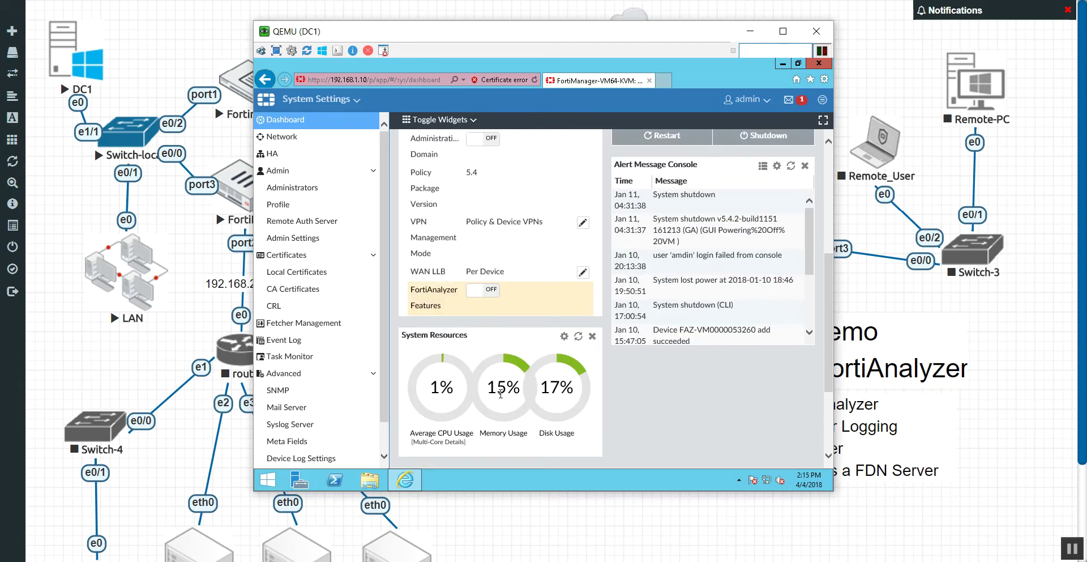
scroll(501, 393, "down", 1)
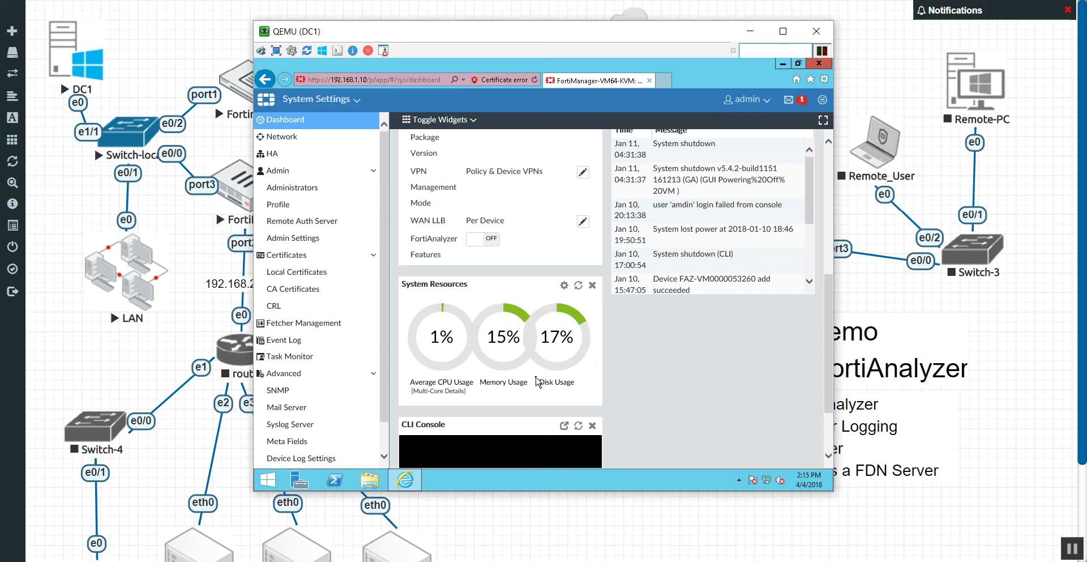
scroll(536, 381, "down", 3)
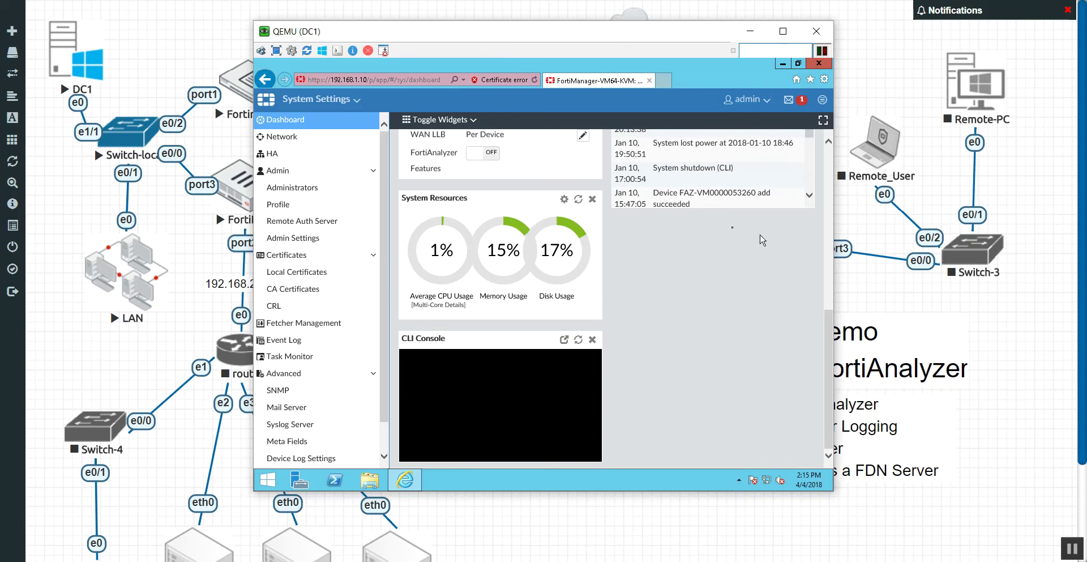
scroll(550, 402, "up", 3)
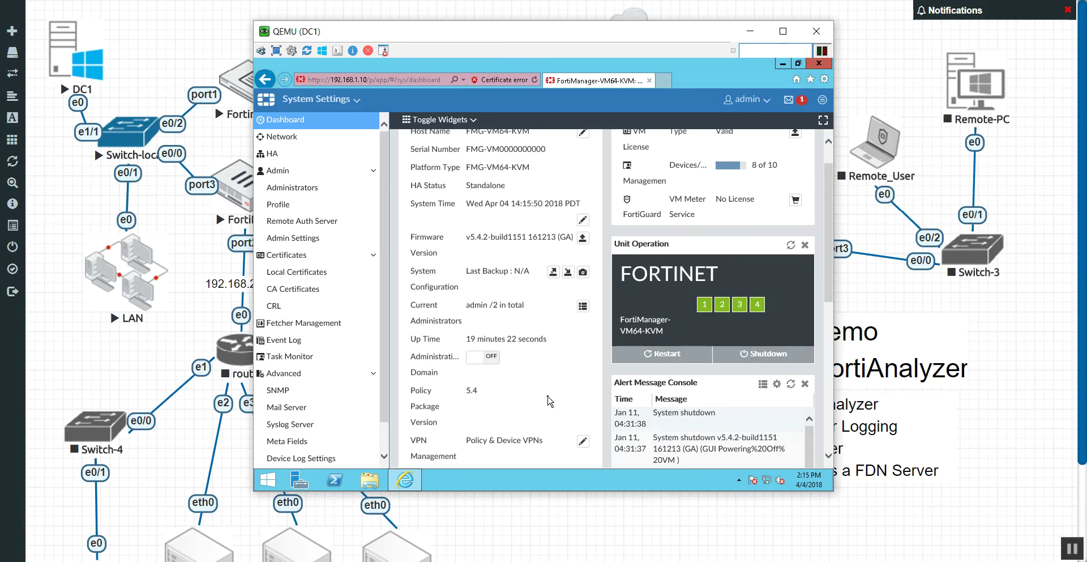
scroll(550, 401, "up", 1)
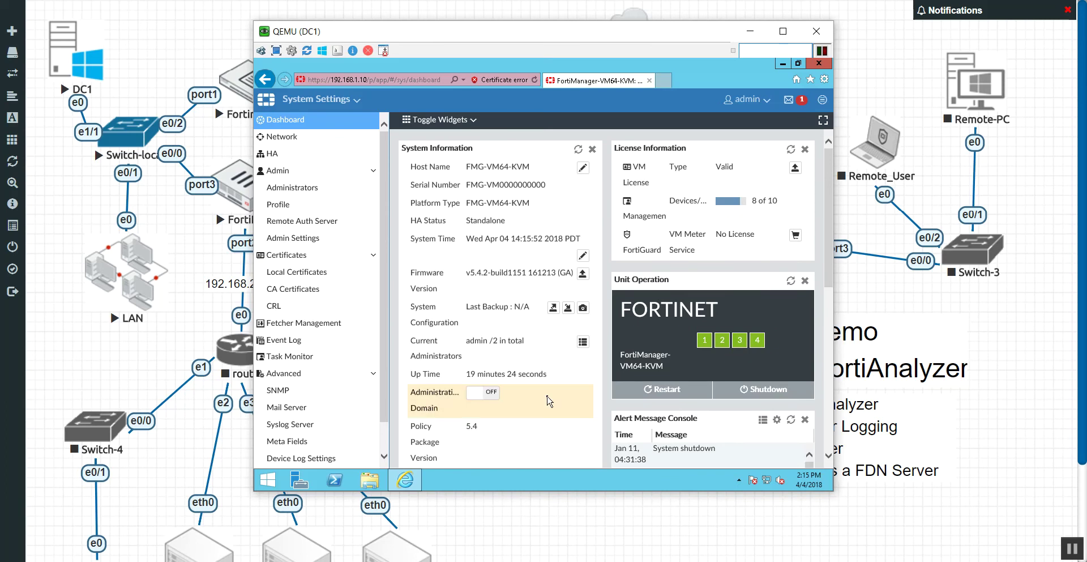
scroll(549, 401, "down", 6)
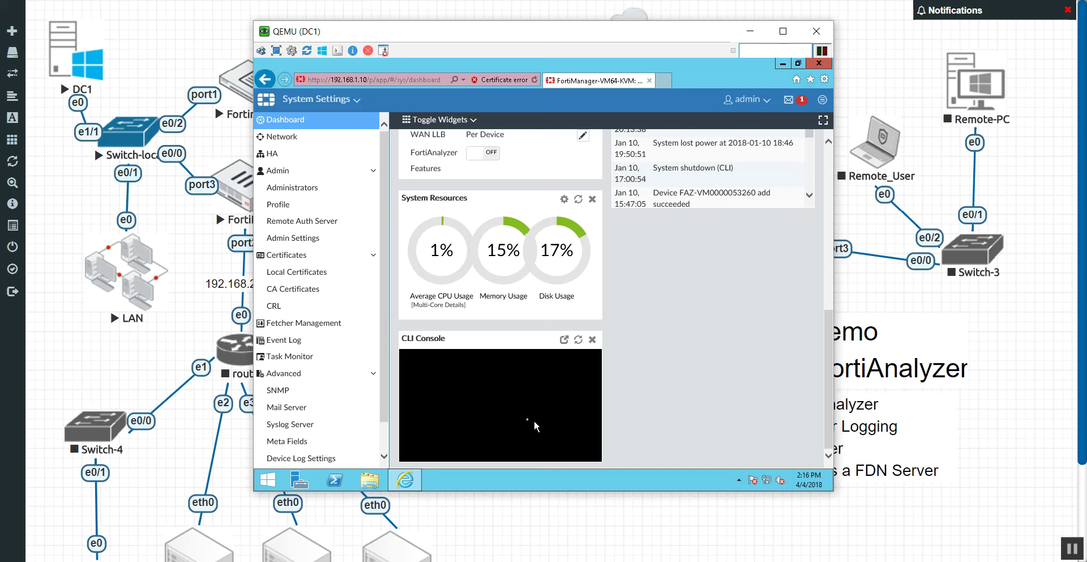
scroll(385, 303, "down", 2)
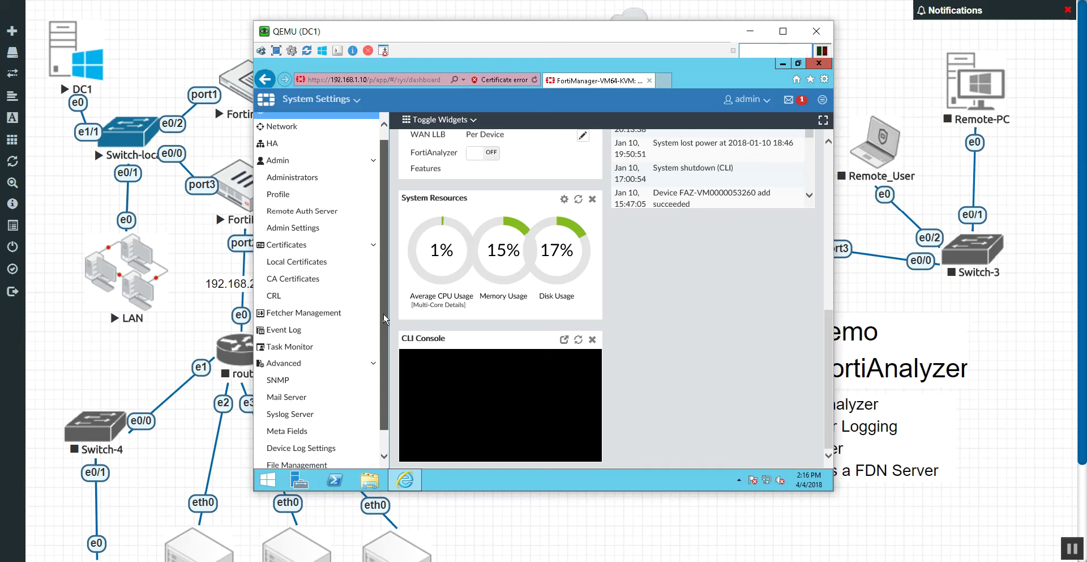
In Device Log Settings, enable 'Upload logs using a standard file transfer protocol'.
left_click(330, 427)
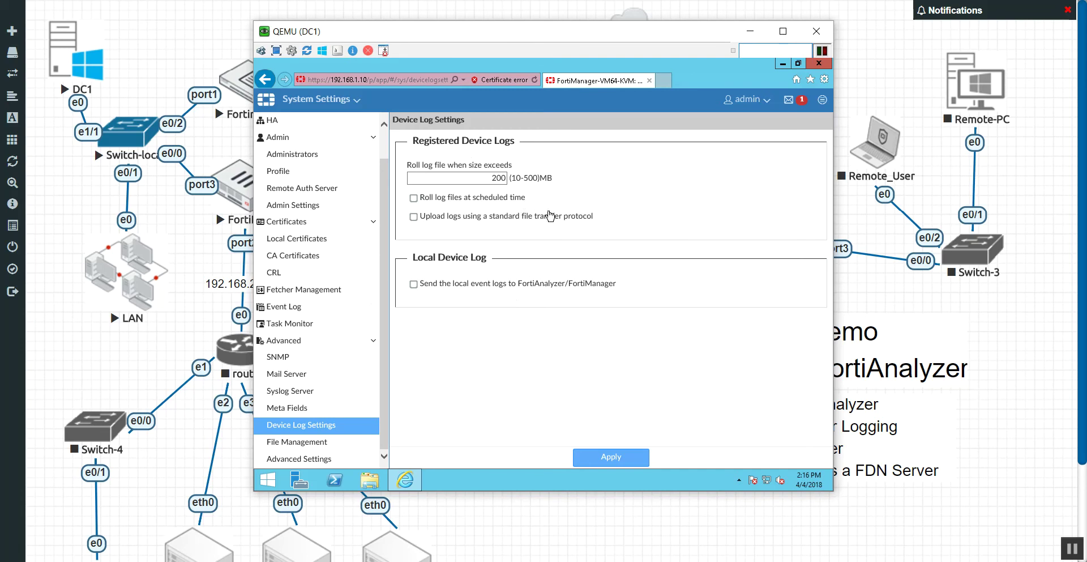
left_click(414, 217)
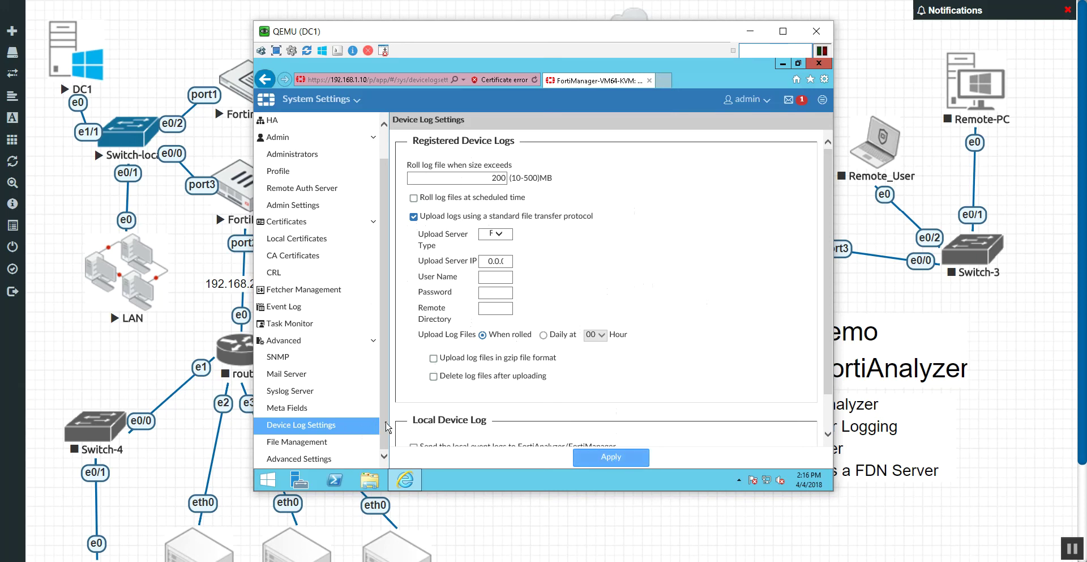
scroll(381, 429, "up", 1)
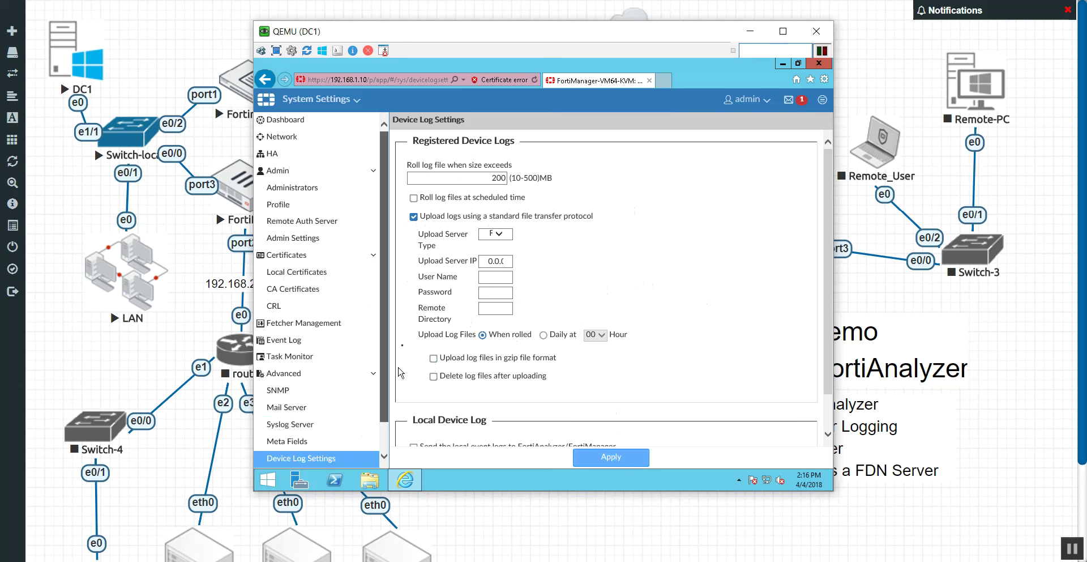
Switch FortiAnalyzer Features to ON on the dashboard and confirm the device restart.
left_click(299, 127)
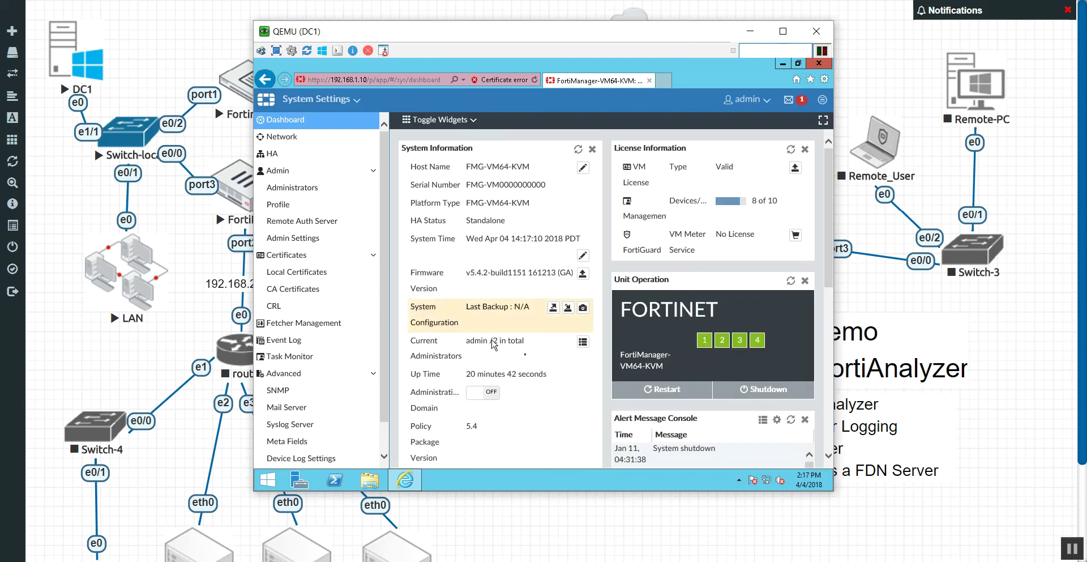
scroll(529, 364, "down", 3)
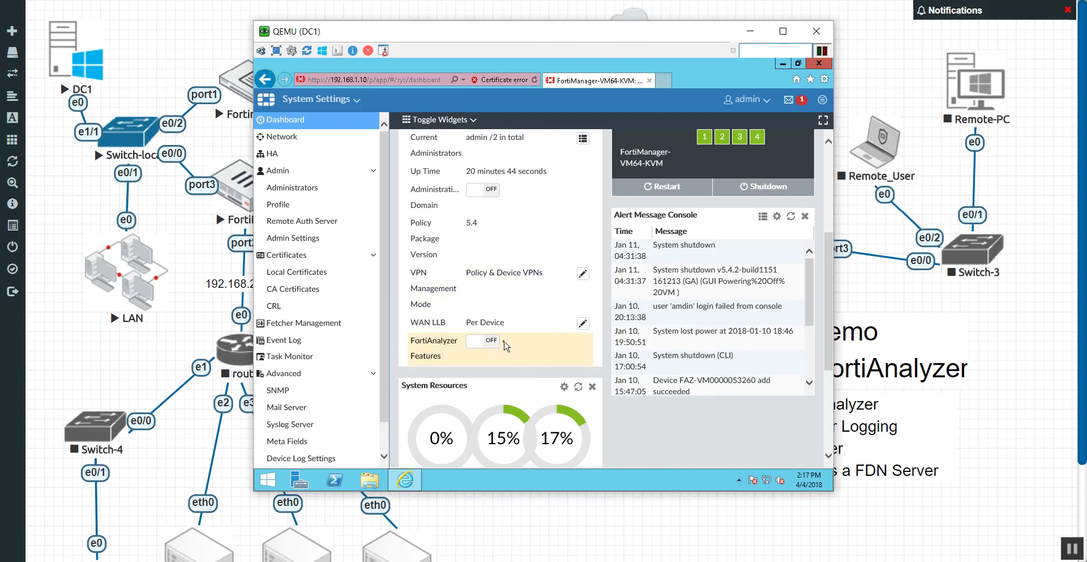
left_click(492, 345)
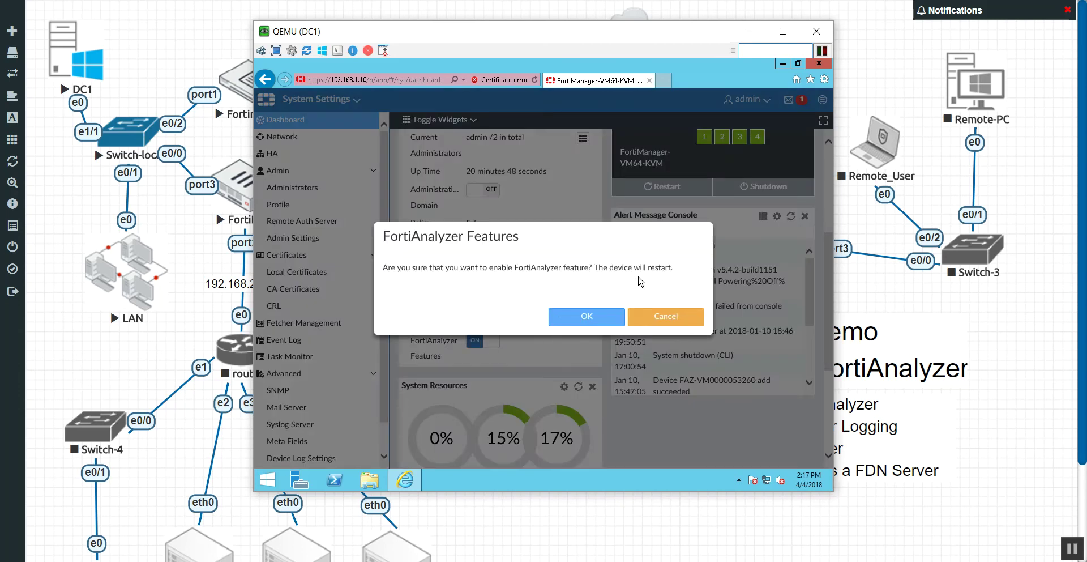
left_click(605, 318)
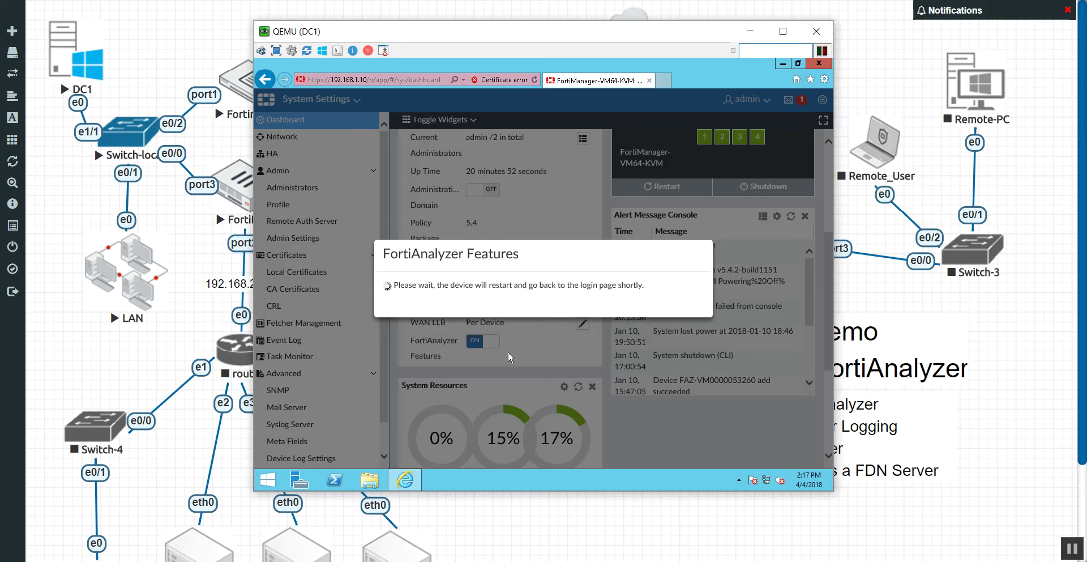
left_click_drag(434, 31, 554, 30)
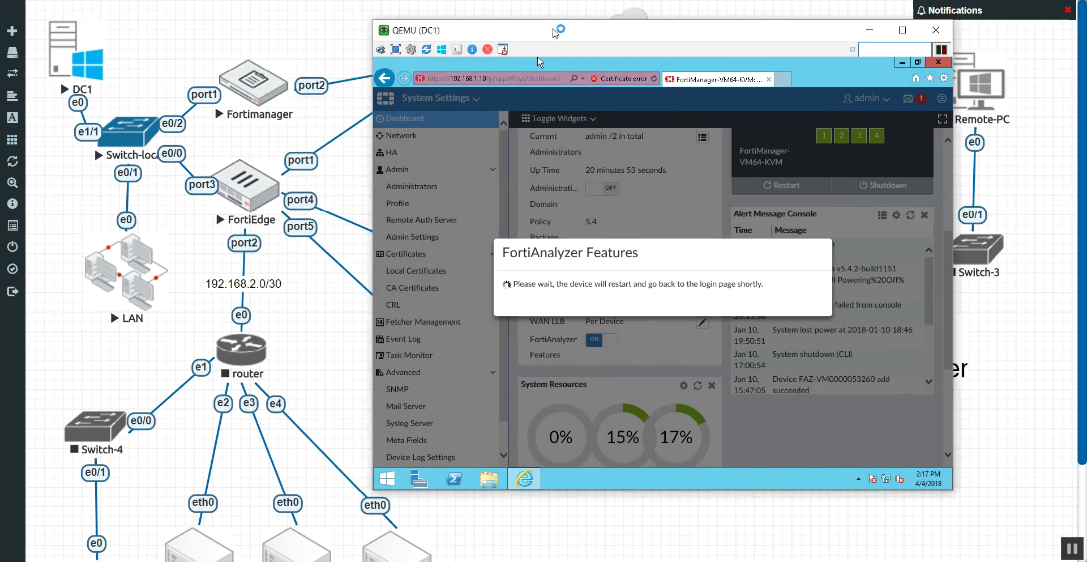
Open the Fortimanager node console in PuTTY and watch it reboot to the login prompt.
left_click(253, 82)
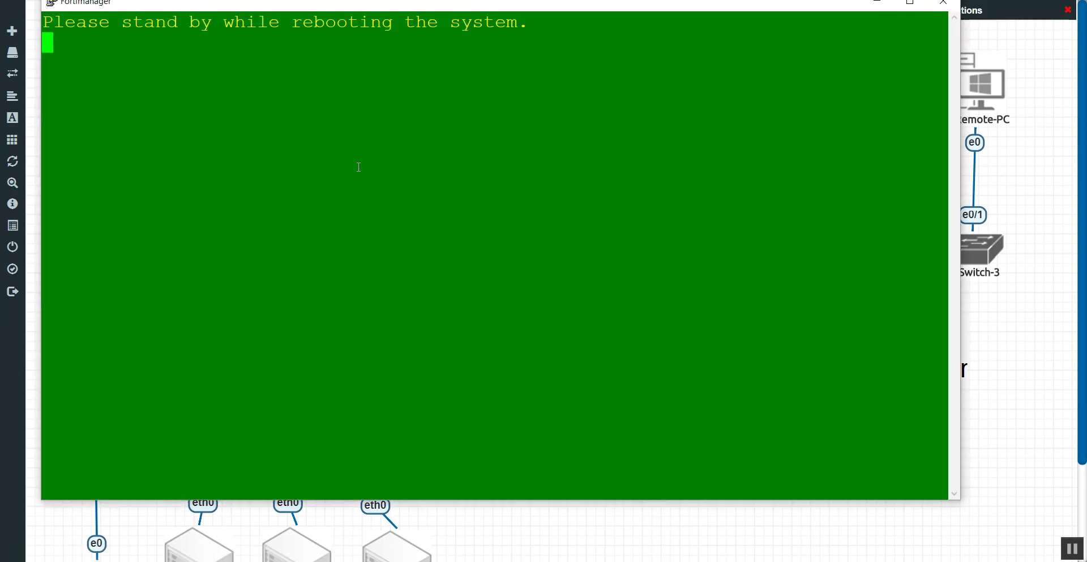
left_click_drag(405, 10, 417, 30)
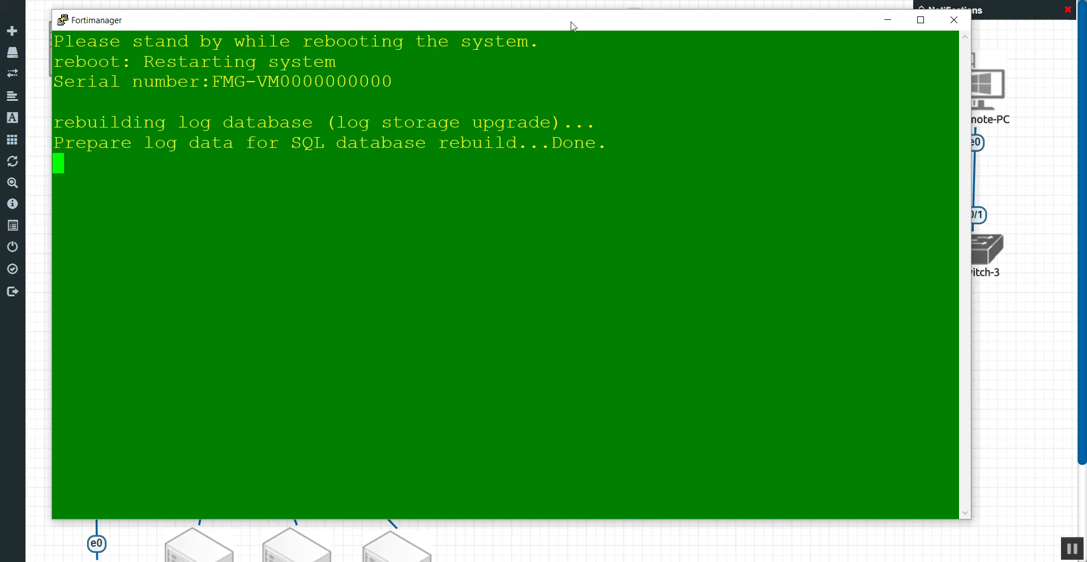
left_click_drag(571, 25, 626, 38)
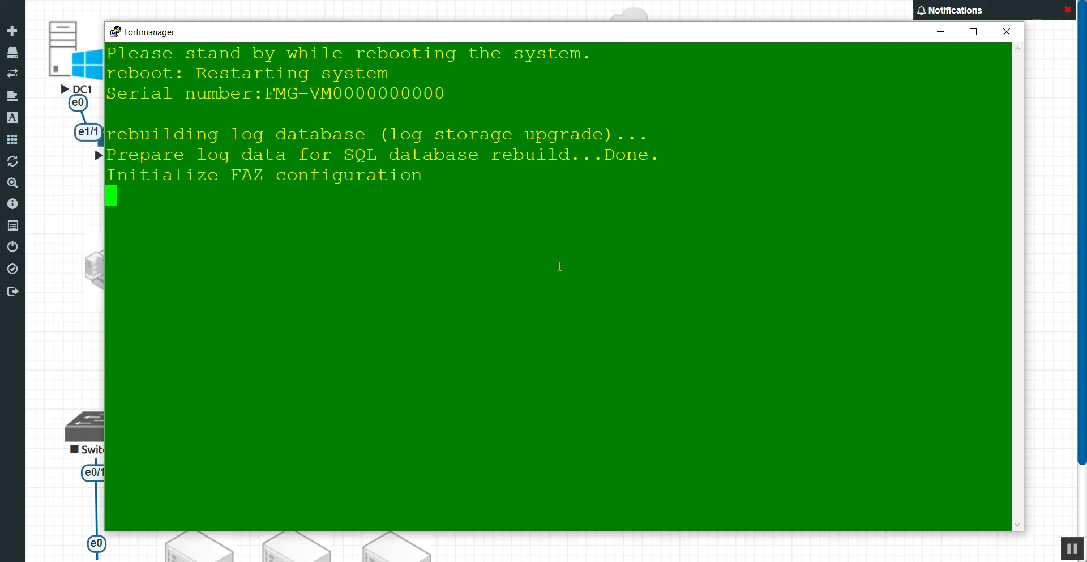
Highlight the FAZ boot message, then close the PuTTY console session.
left_click_drag(231, 176, 436, 175)
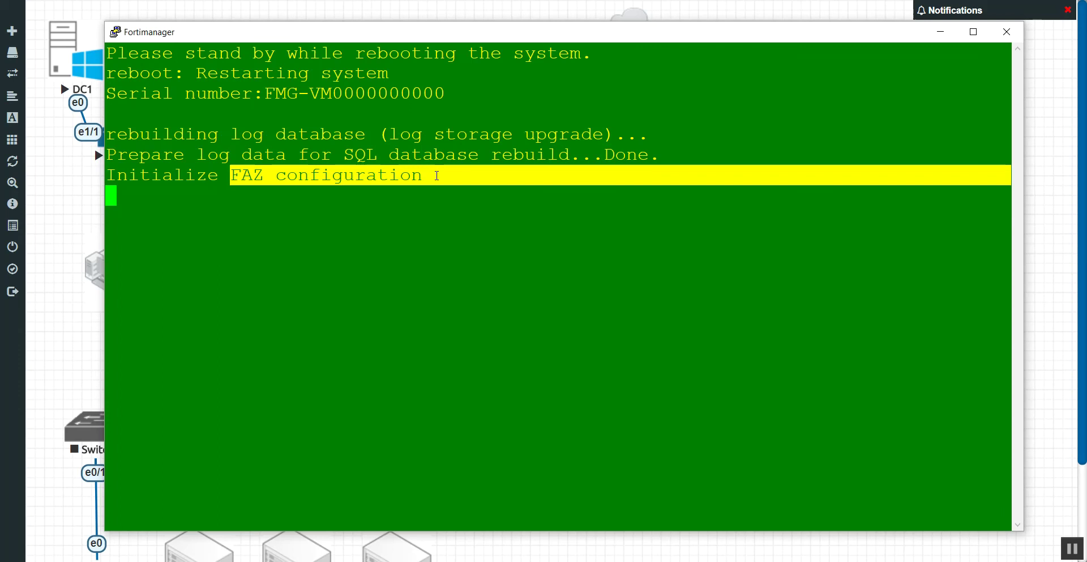
left_click(395, 272)
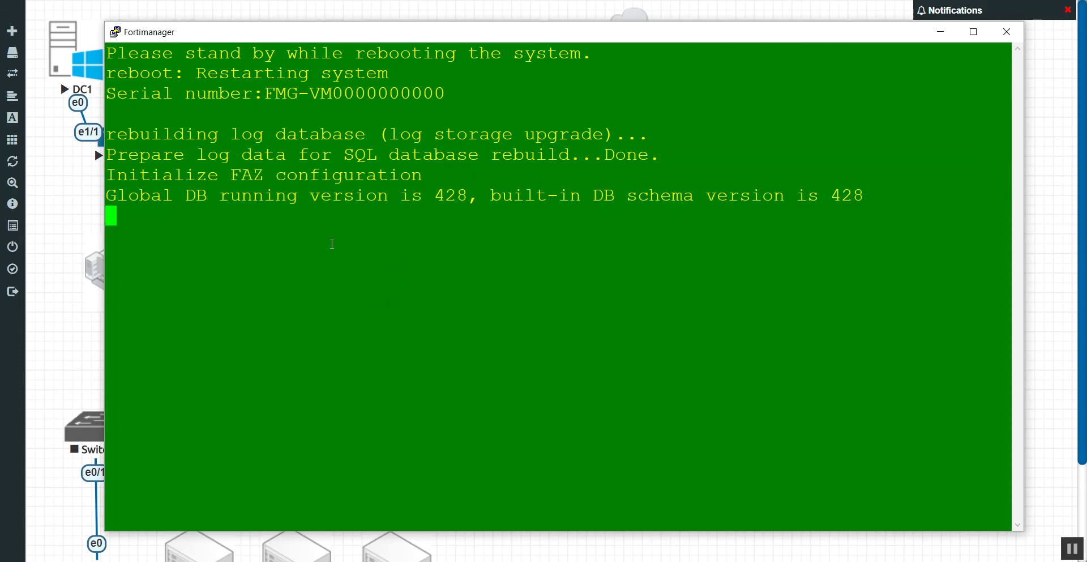
left_click_drag(231, 176, 276, 176)
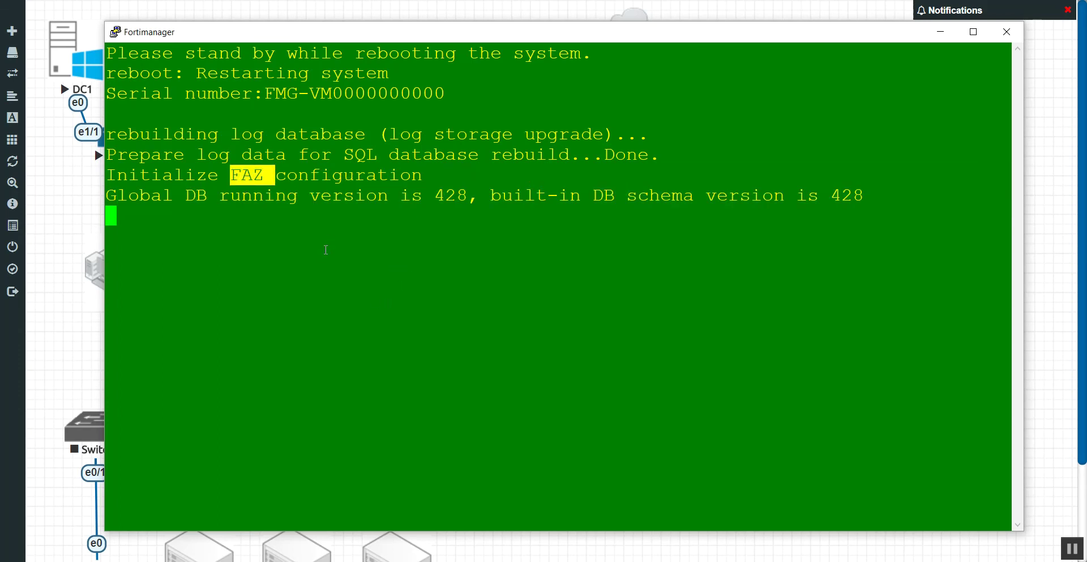
left_click(323, 255)
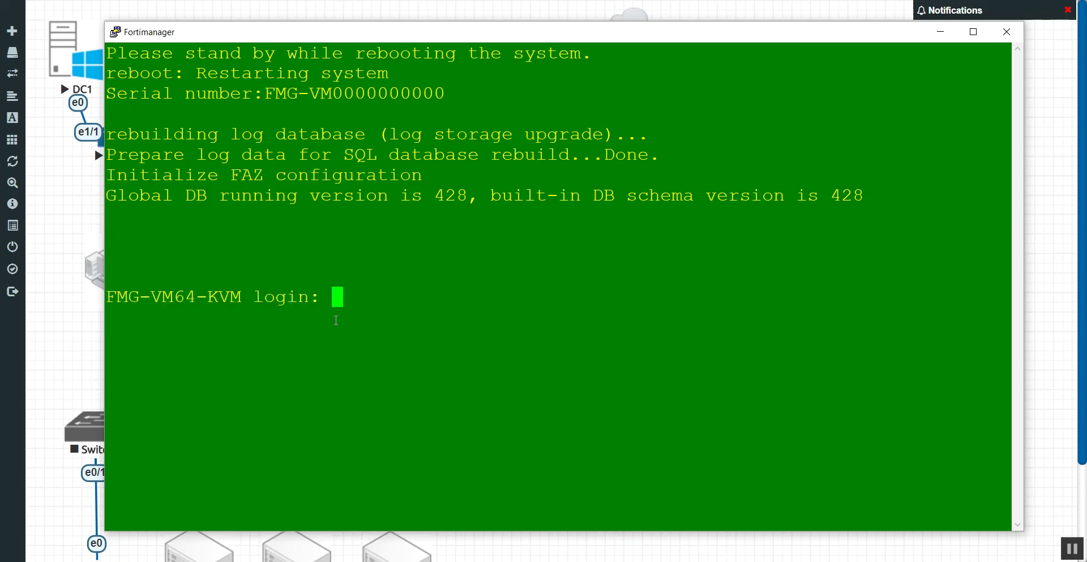
left_click(1007, 32)
key("Return")
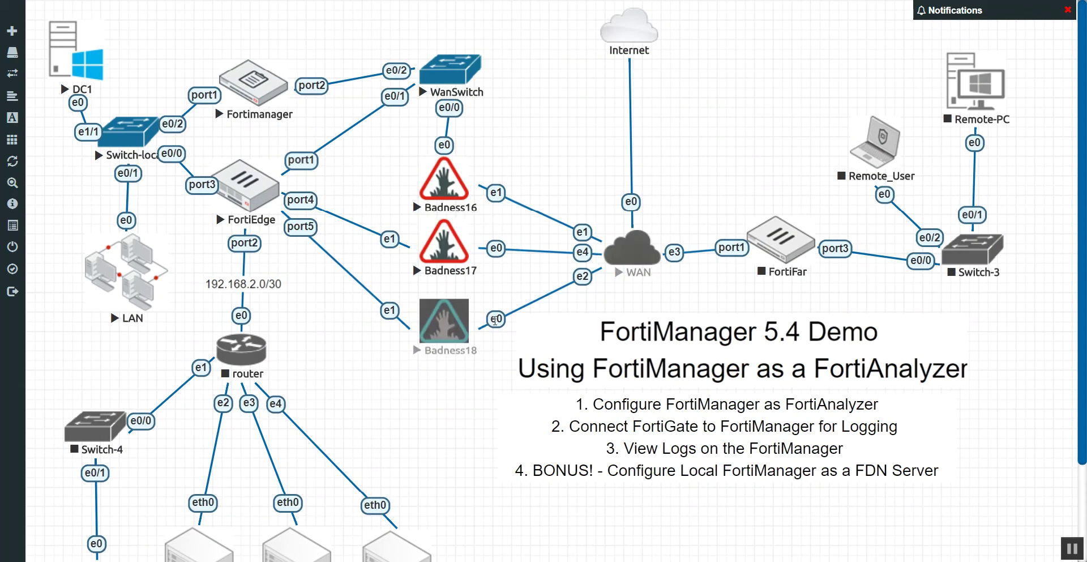
Sign back in to the restarted FortiManager on DC1 as admin.
left_click(79, 71)
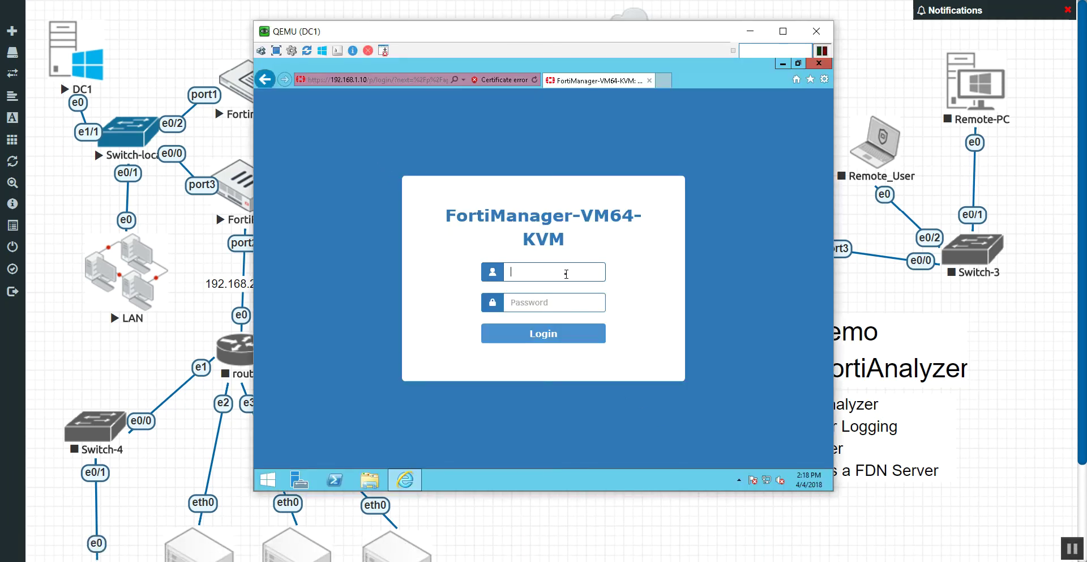
type("admin")
key("Return")
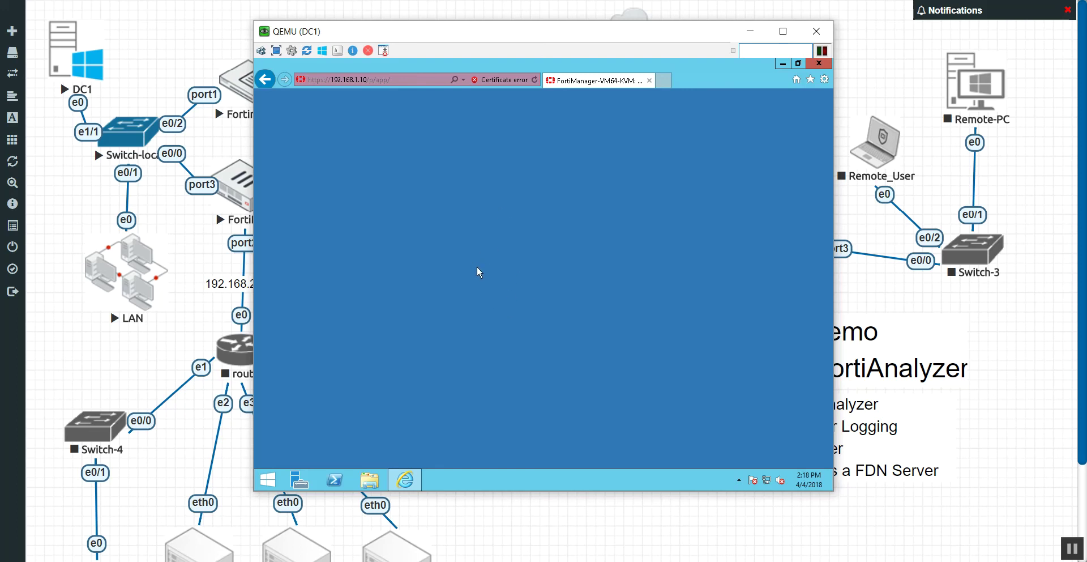
Close the duplicate DC1 viewer window, keeping the remaining one in front.
right_click(816, 549)
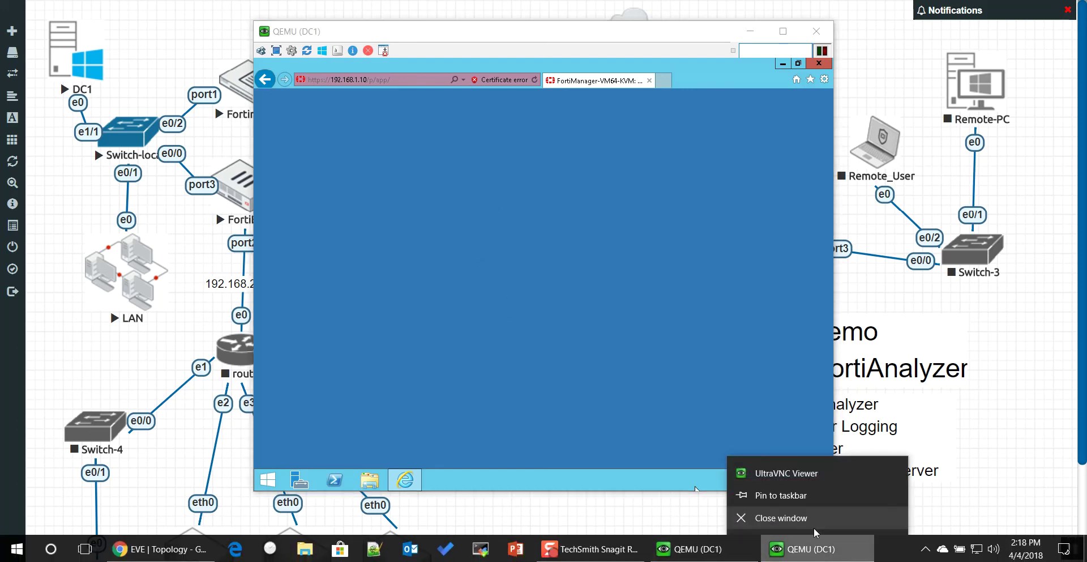
left_click(816, 531)
left_click(688, 549)
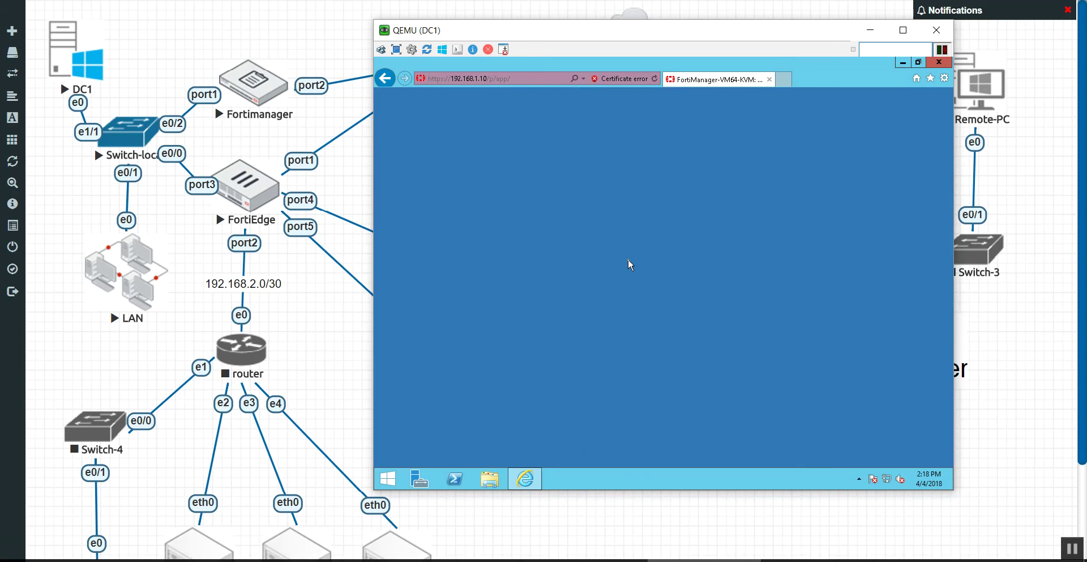
Reload the blank 192.168.1.10 page, then close Internet Explorer.
left_click(531, 79)
left_click(532, 79)
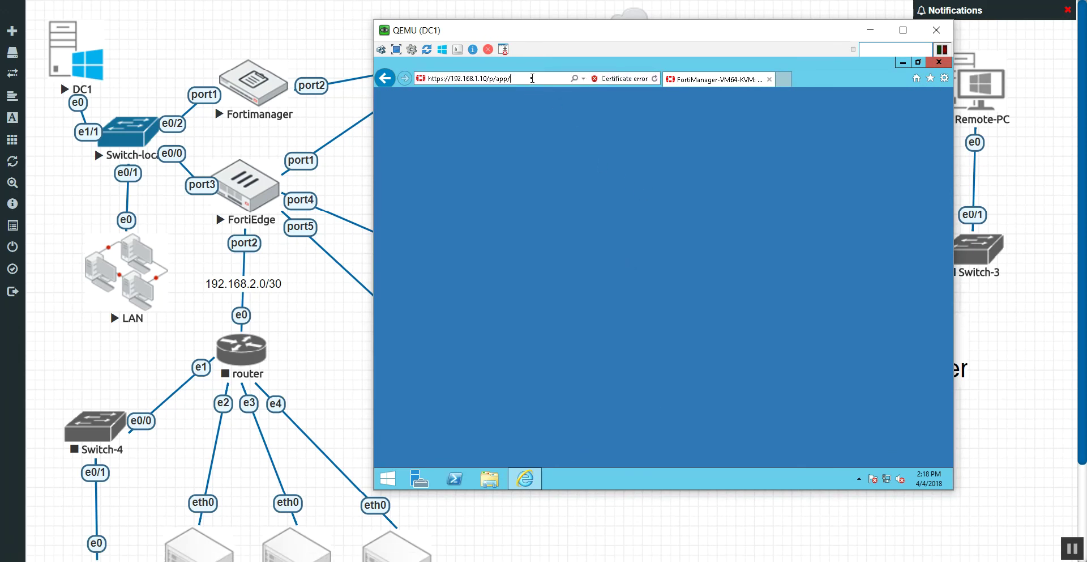
key("Return")
left_click_drag(538, 31, 531, 63)
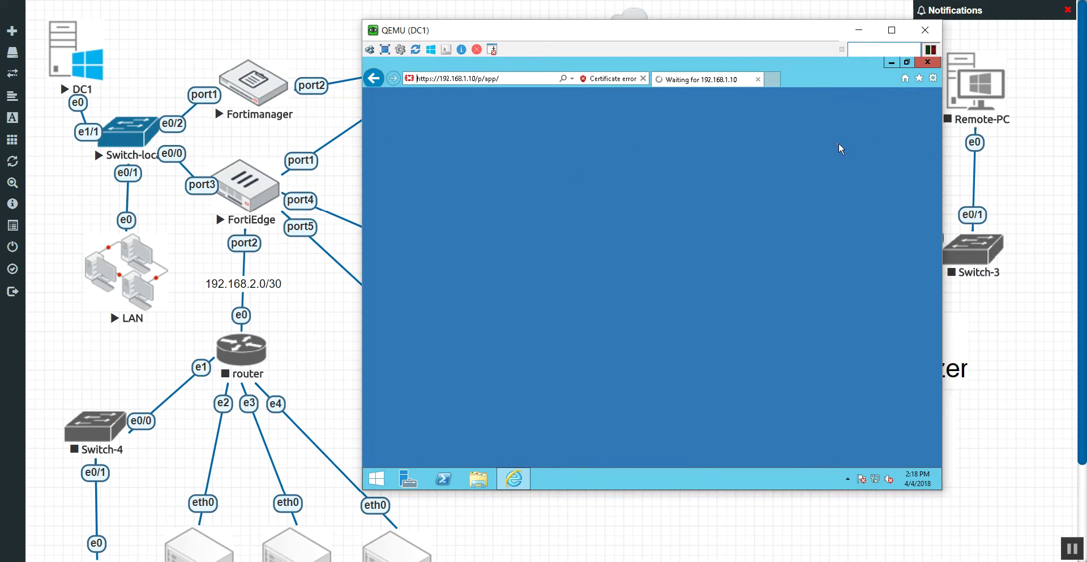
left_click(929, 63)
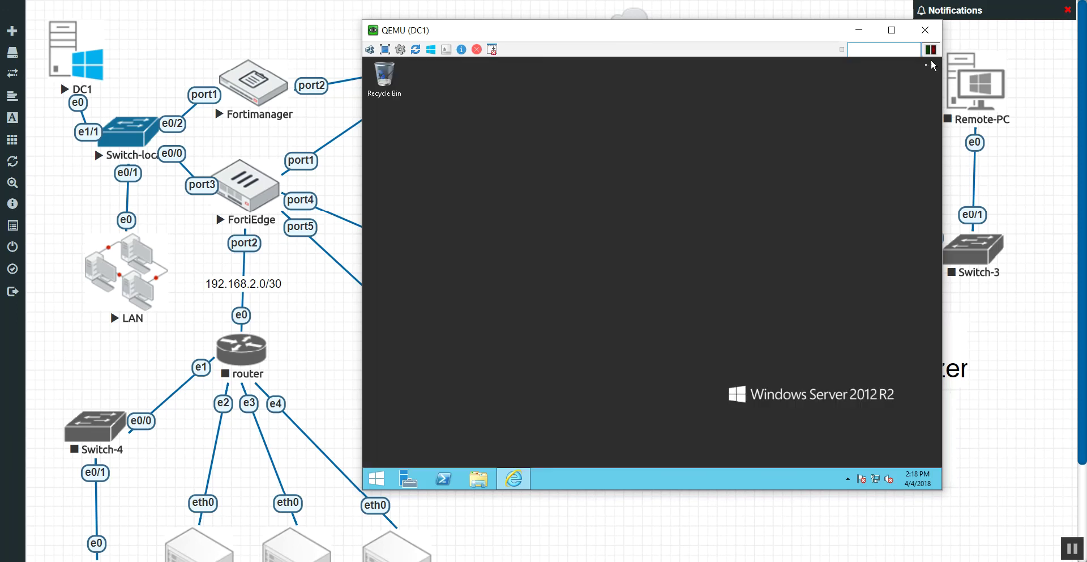
Reopen Internet Explorer at 192.168.1.10 and continue past the certificate warning.
left_click(525, 482)
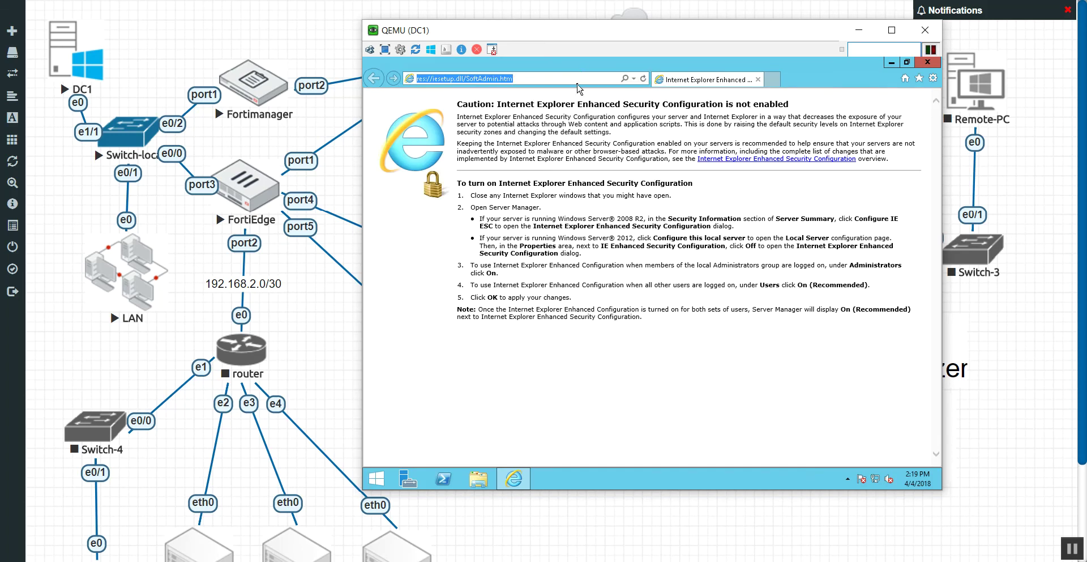
type("192.168.1.10/")
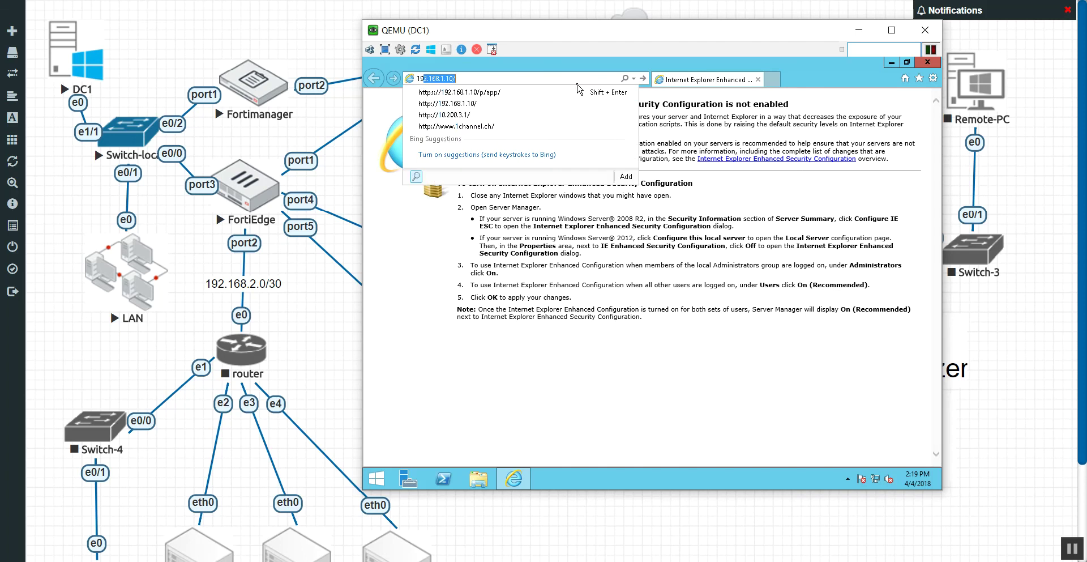
key("Return")
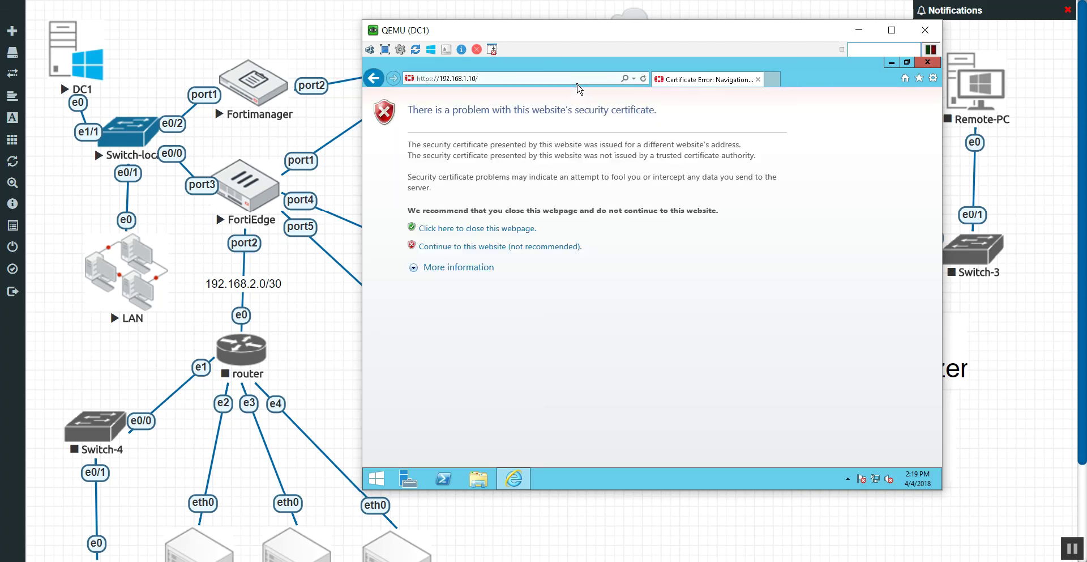
left_click(502, 249)
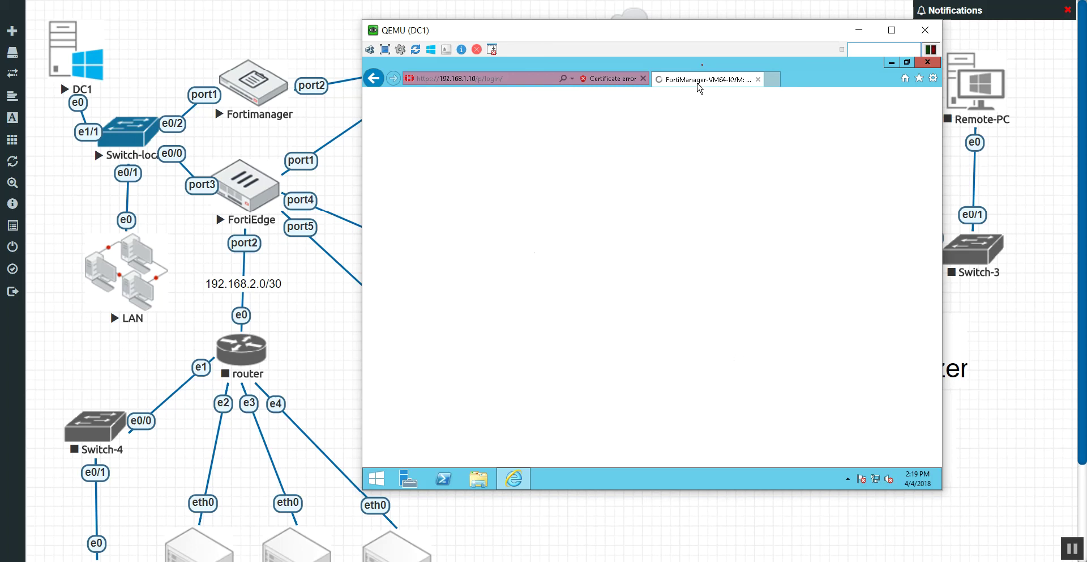
Submit the FortiManager login with username admin.
left_click(656, 272)
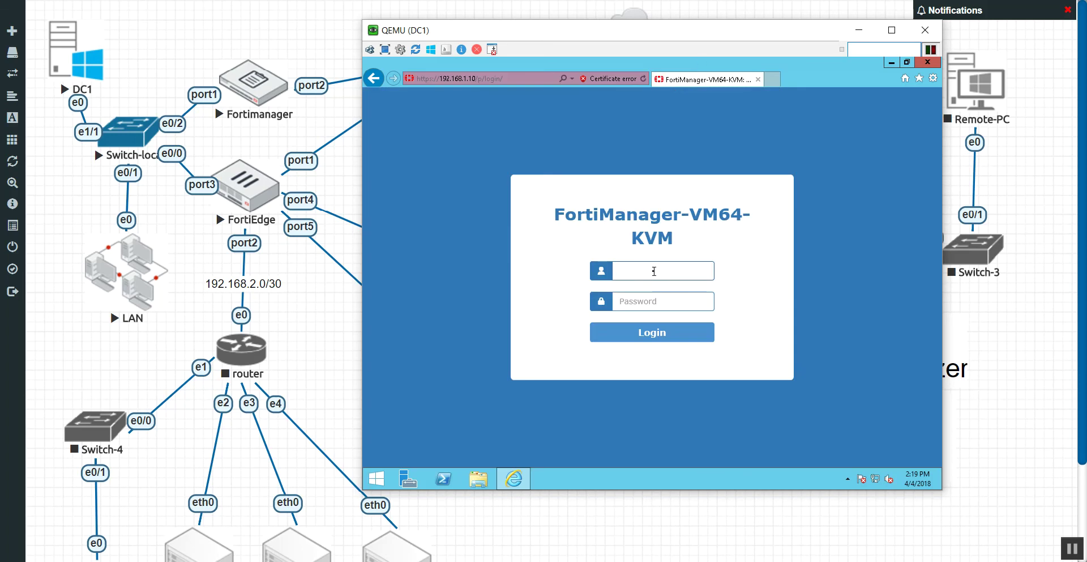
type("admin")
key("Return")
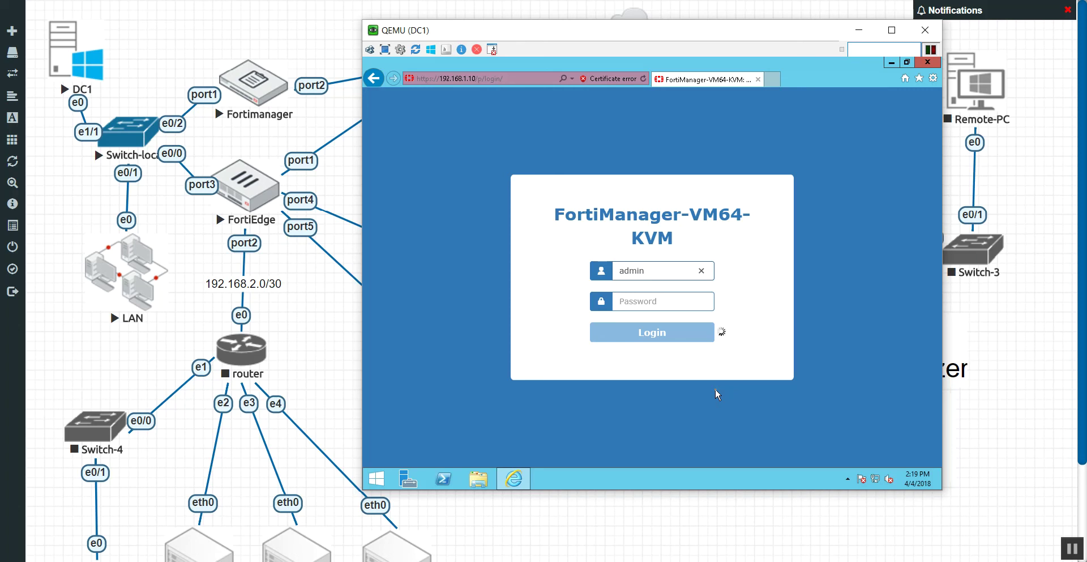
left_click_drag(532, 32, 453, 24)
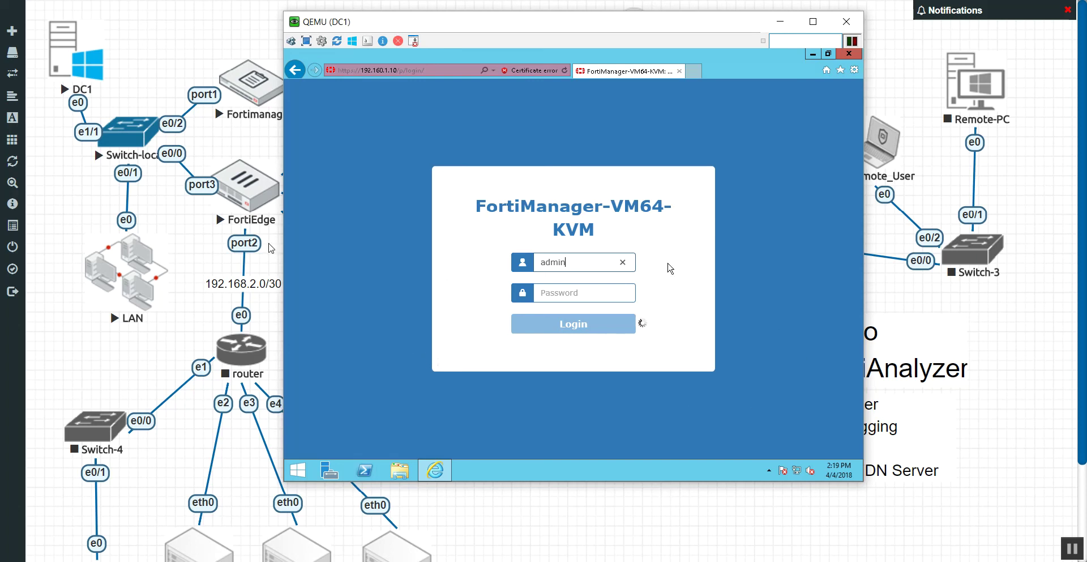
On the LAN machine, load 192.168.1.10 in a new Chrome tab.
left_click(160, 270)
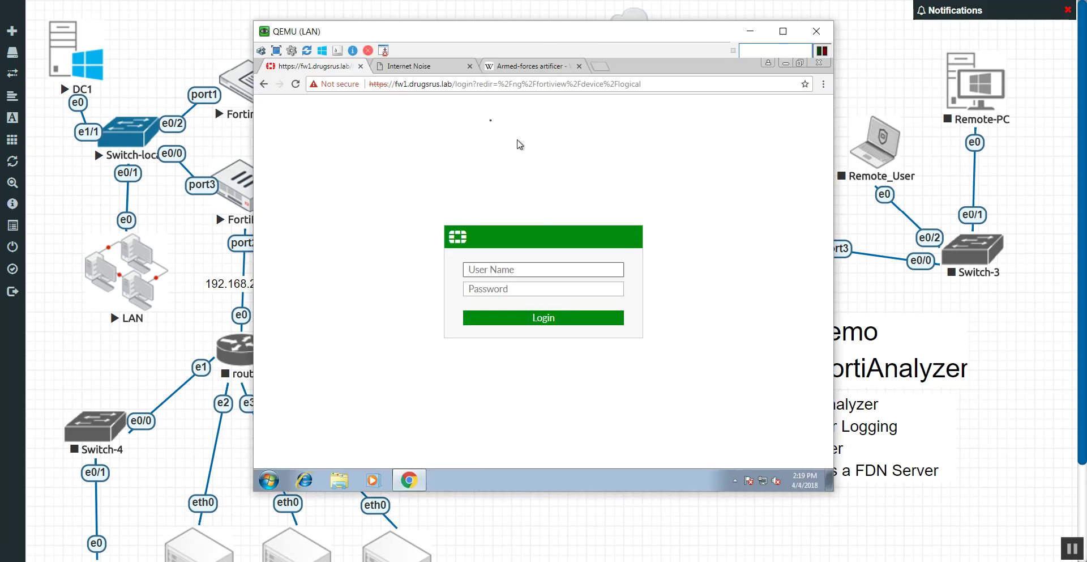
left_click(599, 65)
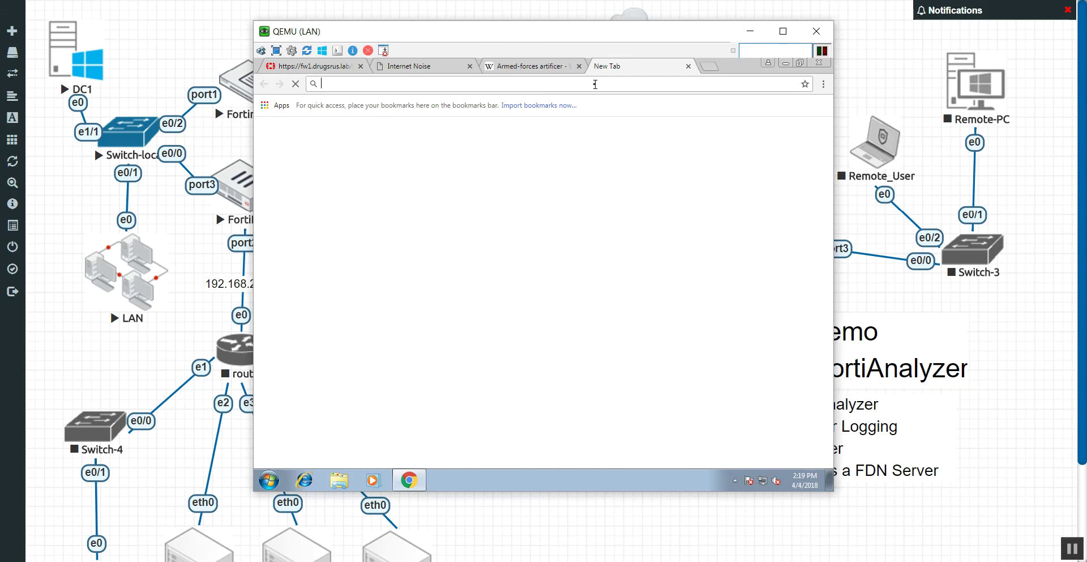
type("192")
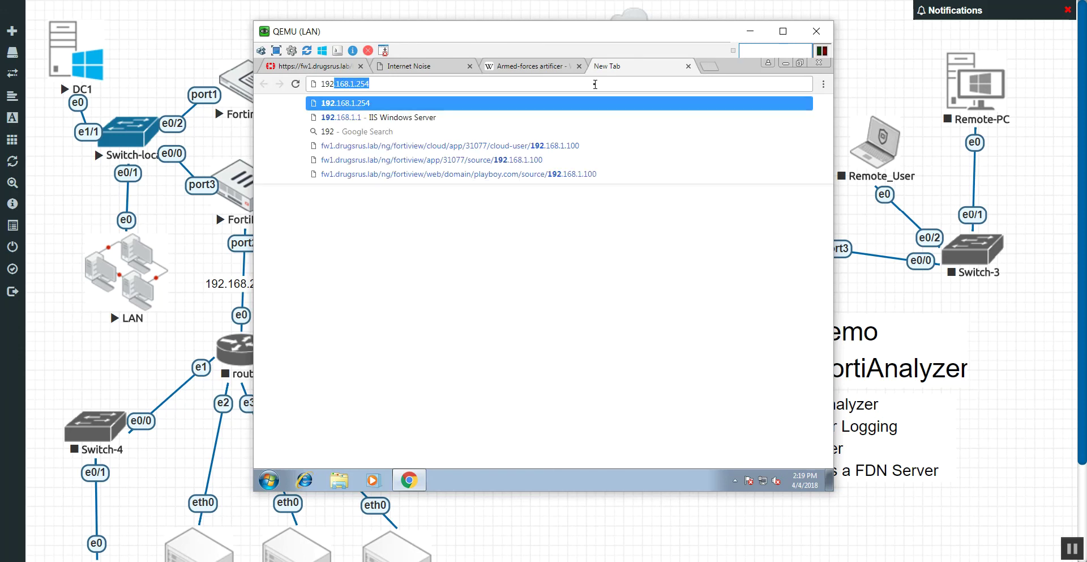
type(".16")
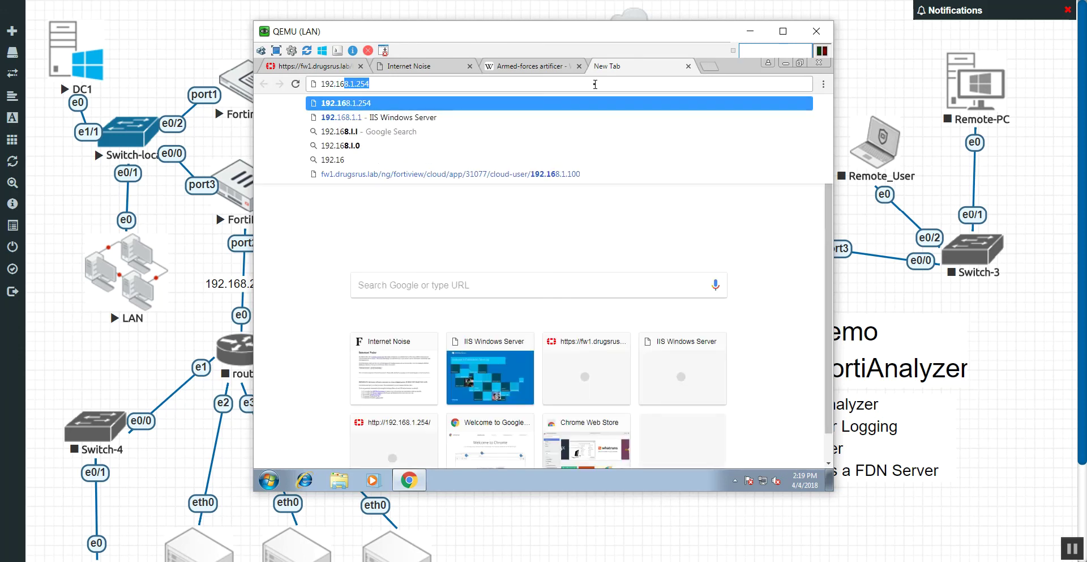
type("8.1.10")
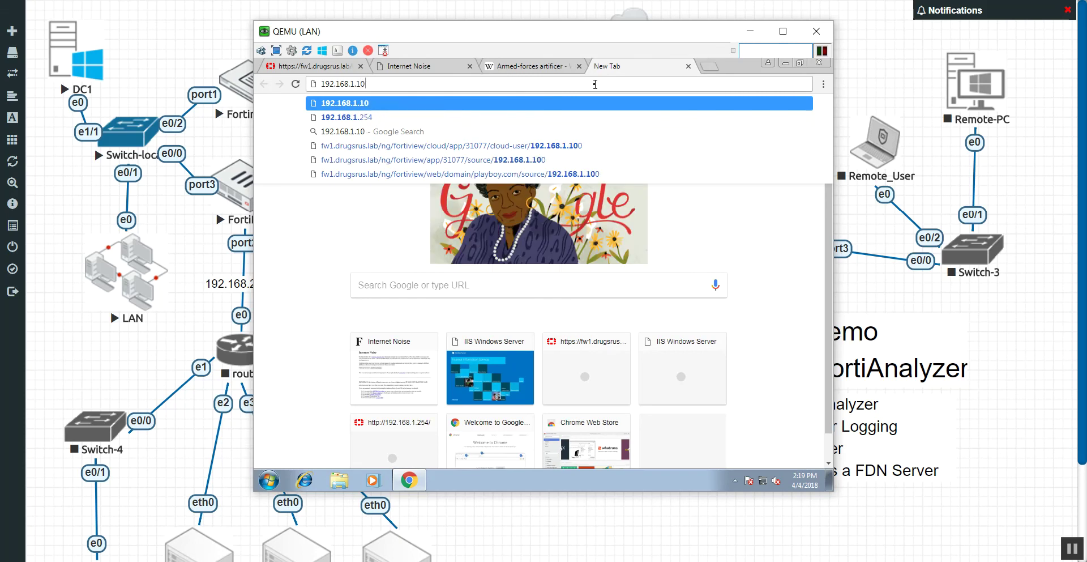
key("Return")
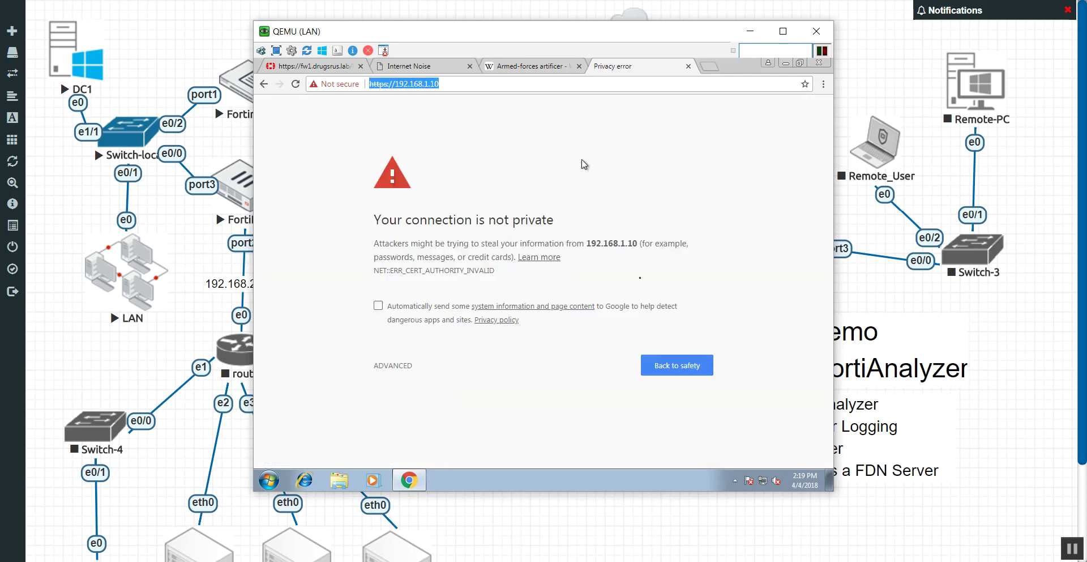
Bypass Chrome's certificate warning via ADVANCED and proceed to 192.168.1.10.
left_click(396, 366)
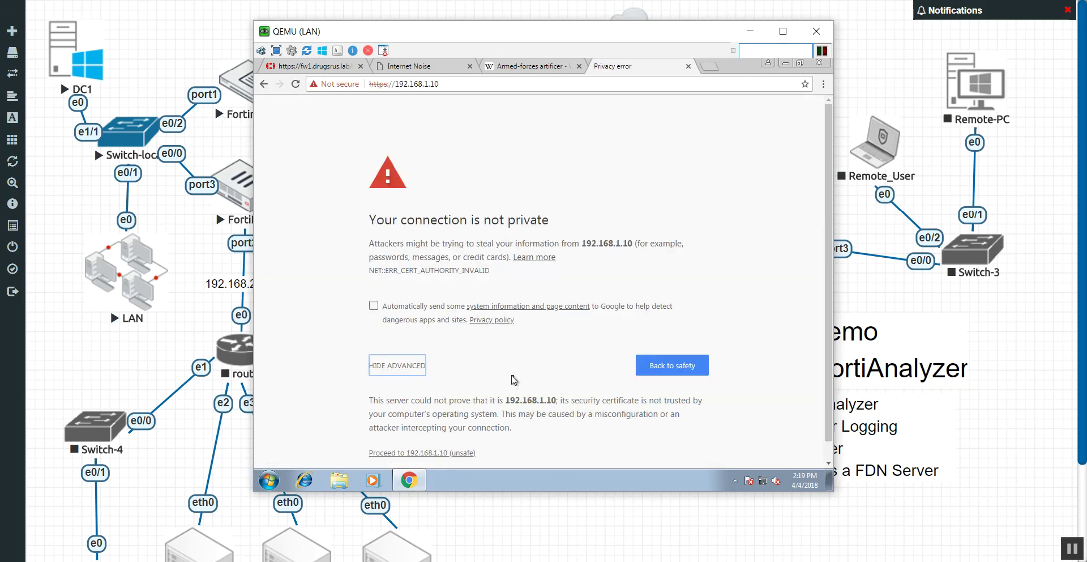
scroll(513, 379, "down", 1)
left_click(446, 435)
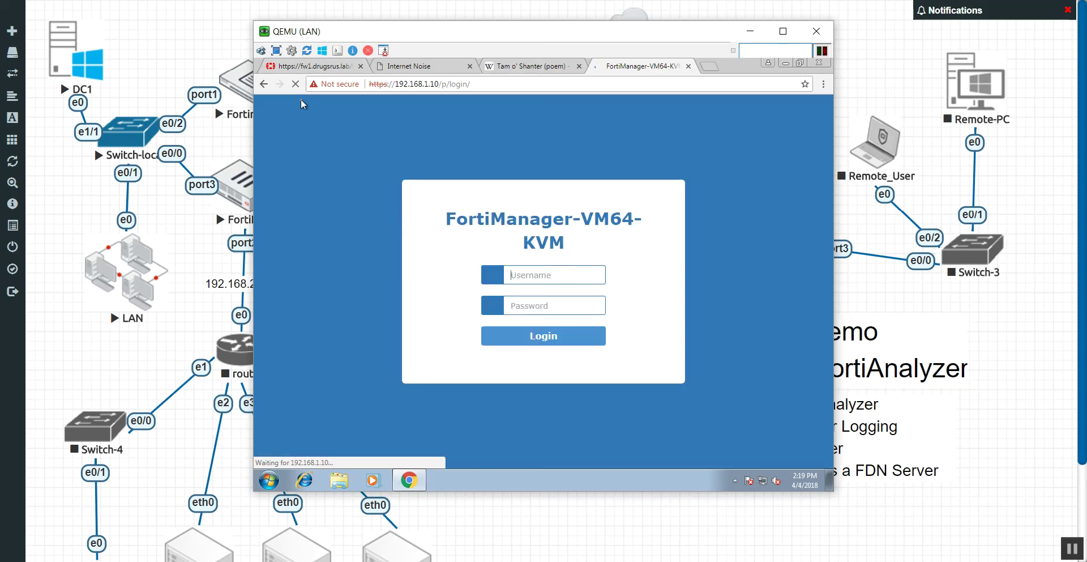
Log in to FortiManager as admin in Chrome and open the Log View module.
left_click(559, 274)
type("admin")
key("Return")
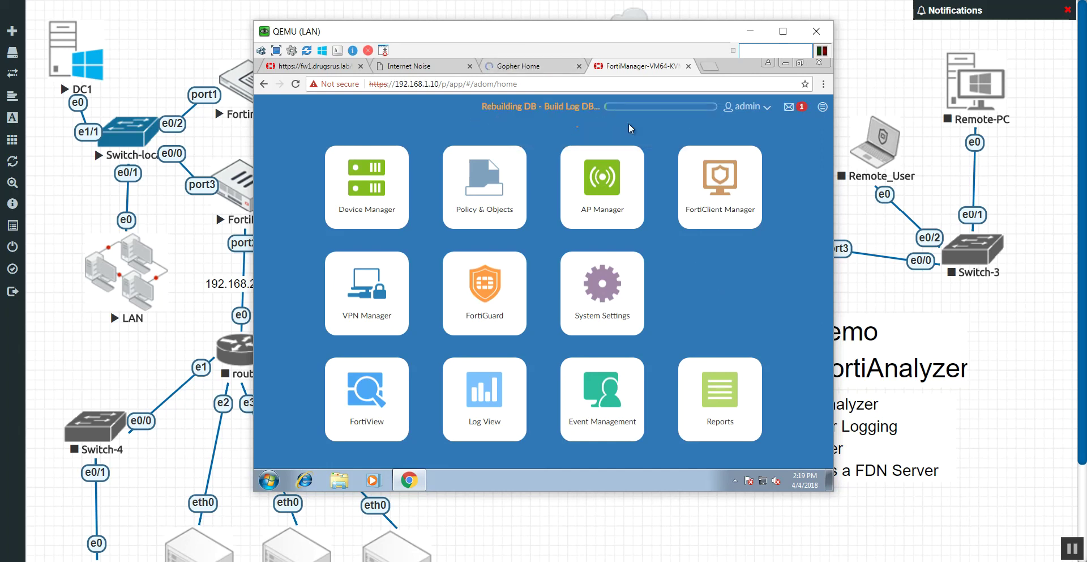
mouse_move(614, 119)
left_click(518, 404)
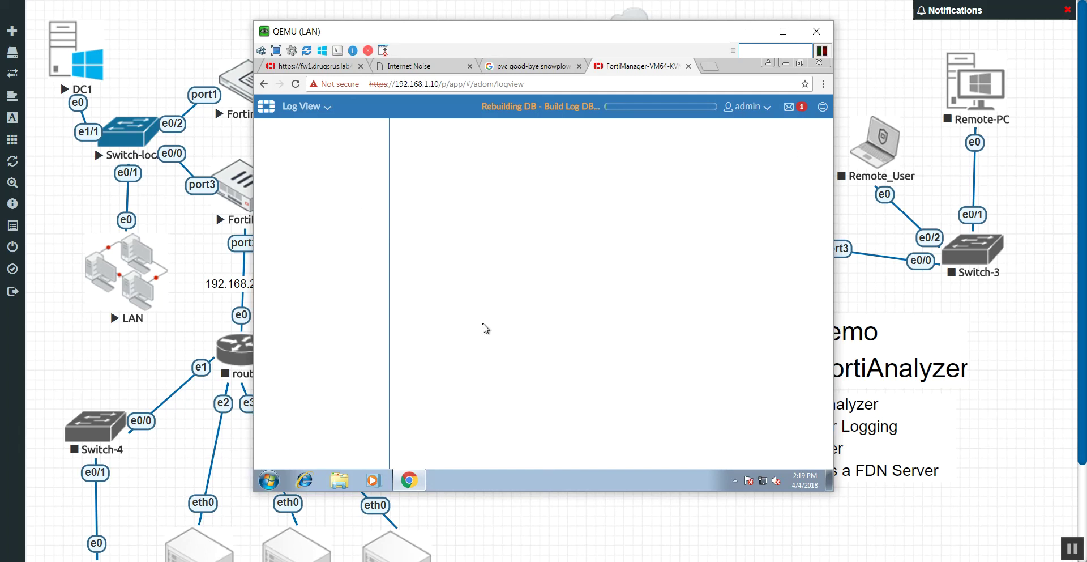
Switch from Log View to the FortiView Summary dashboard and scroll through it.
left_click(327, 111)
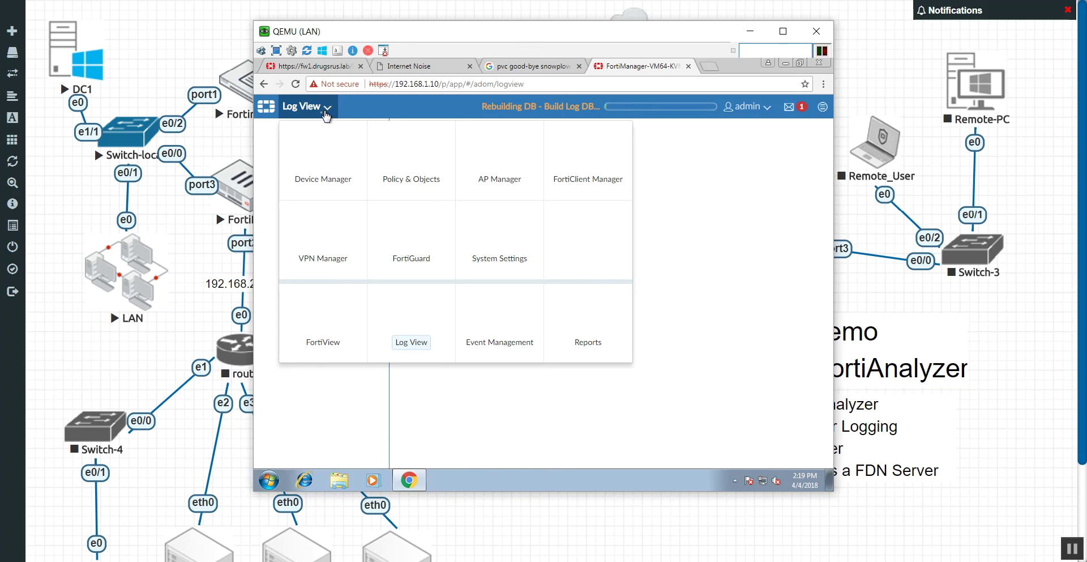
left_click(319, 318)
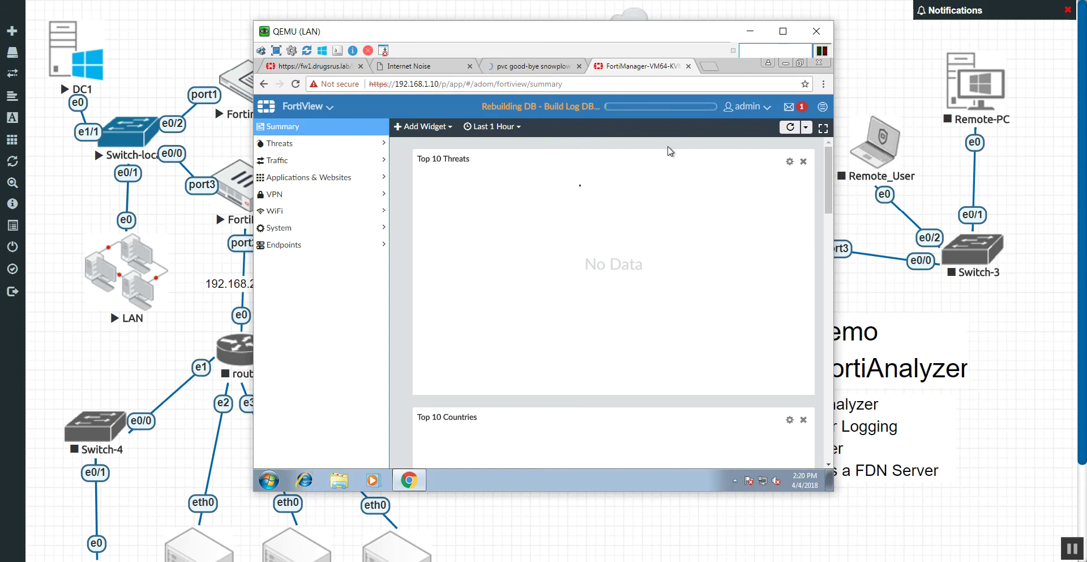
scroll(501, 306, "down", 5)
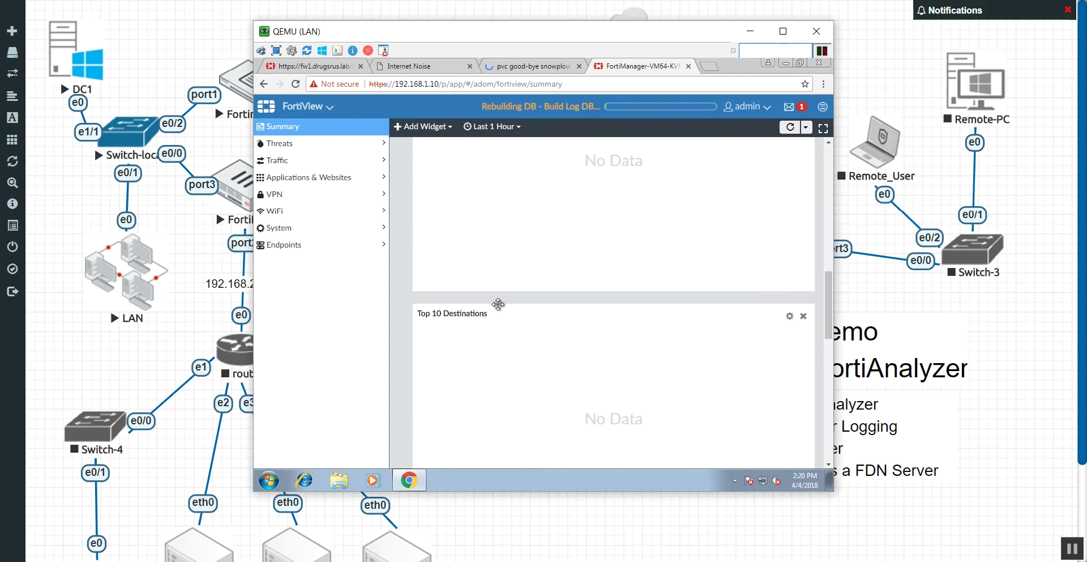
scroll(499, 306, "up", 5)
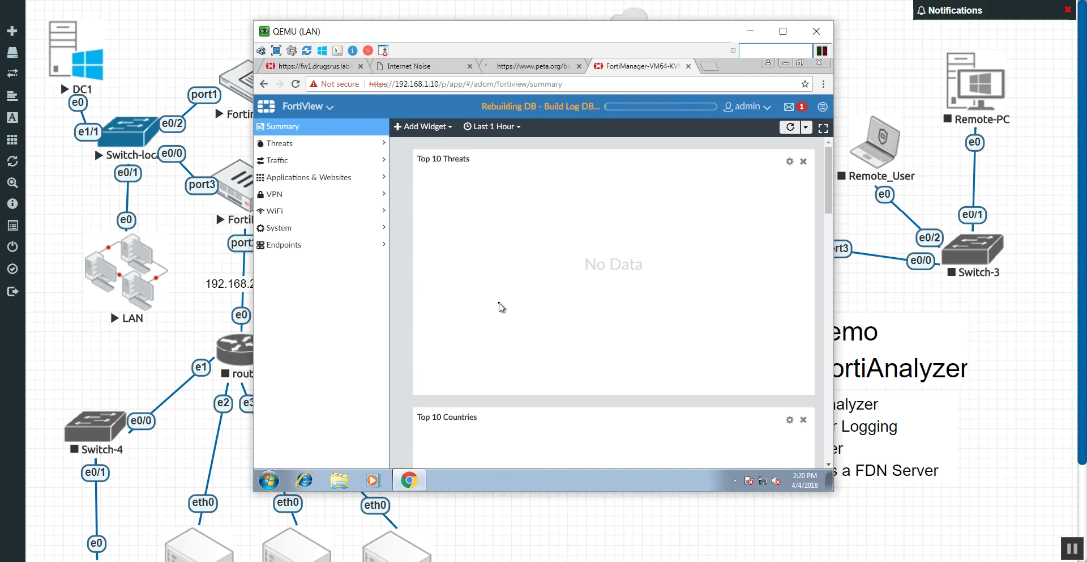
Reopen the module list from the FortiView title dropdown.
left_click(309, 107)
left_click(308, 107)
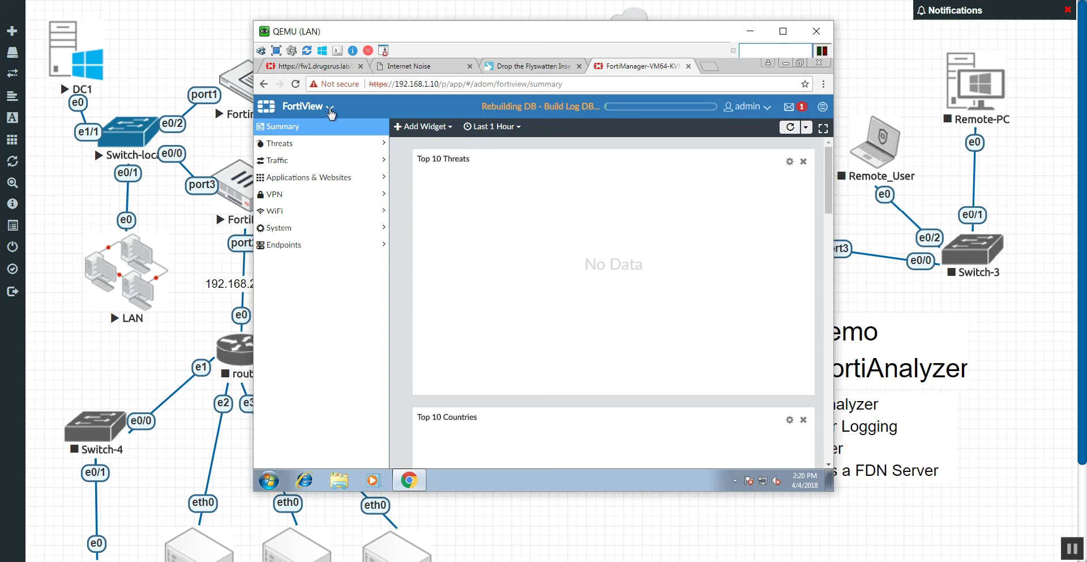
left_click(330, 109)
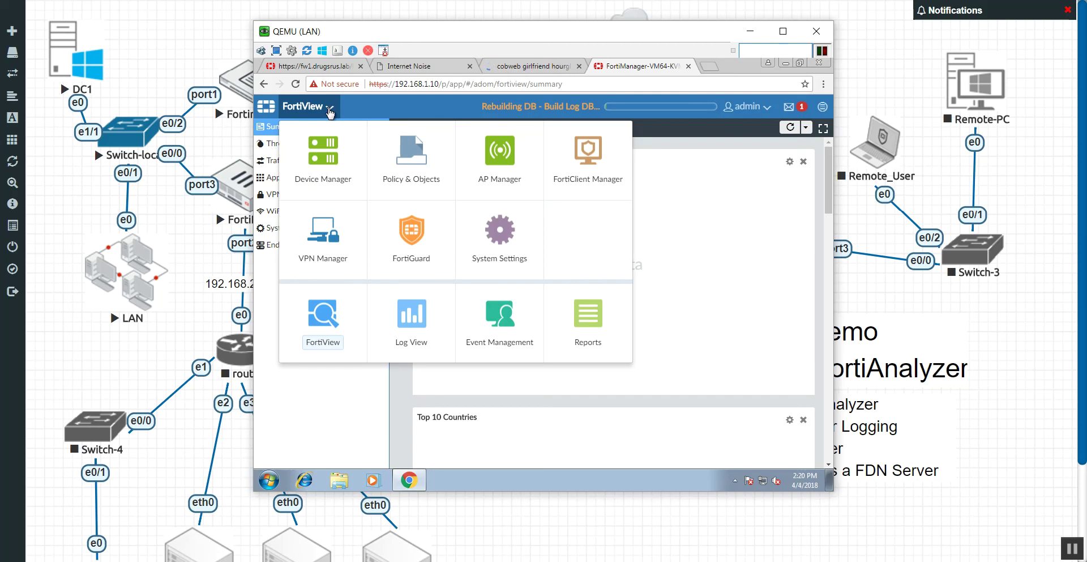
Switch to the Event Management module, showing All Events with no recent events.
left_click(507, 330)
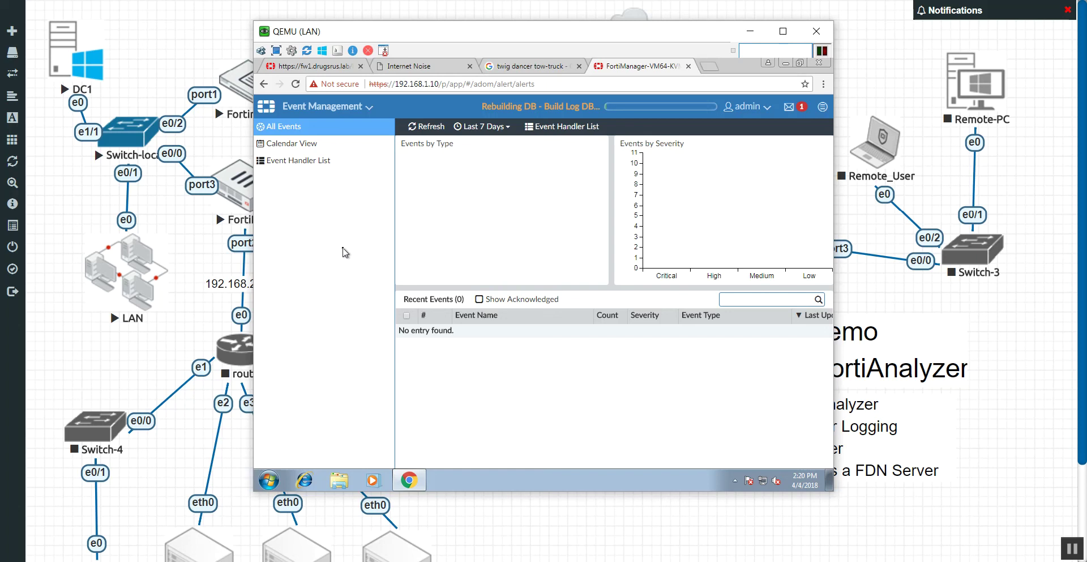
Move the QEMU (LAN) console window down and to the left.
mouse_move(491, 36)
left_mouse_down()
mouse_move(311, 29)
mouse_move(285, 83)
mouse_move(247, 69)
mouse_move(295, 65)
mouse_move(226, 50)
mouse_move(486, 47)
left_mouse_up()
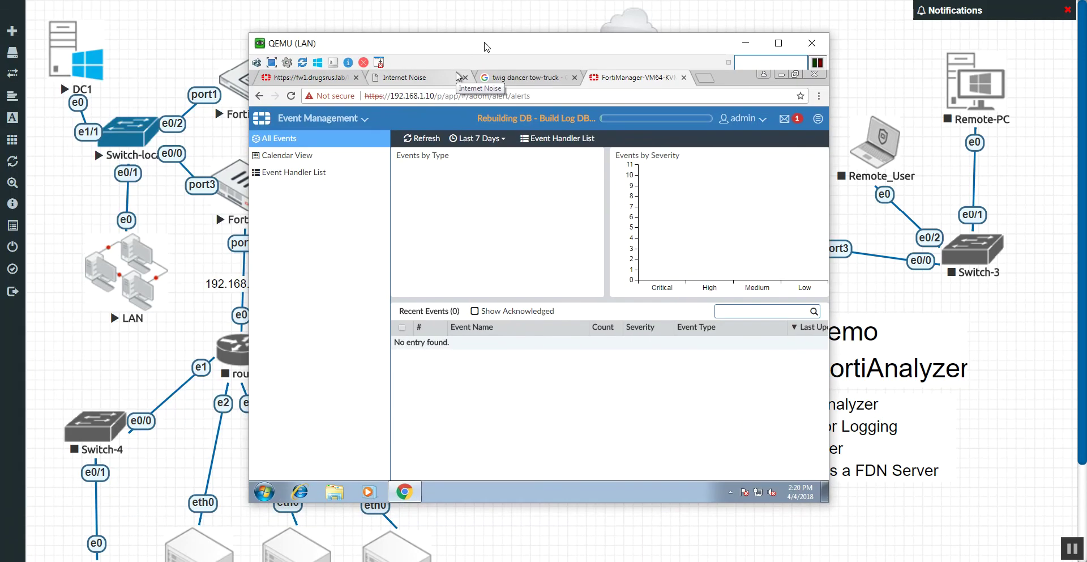